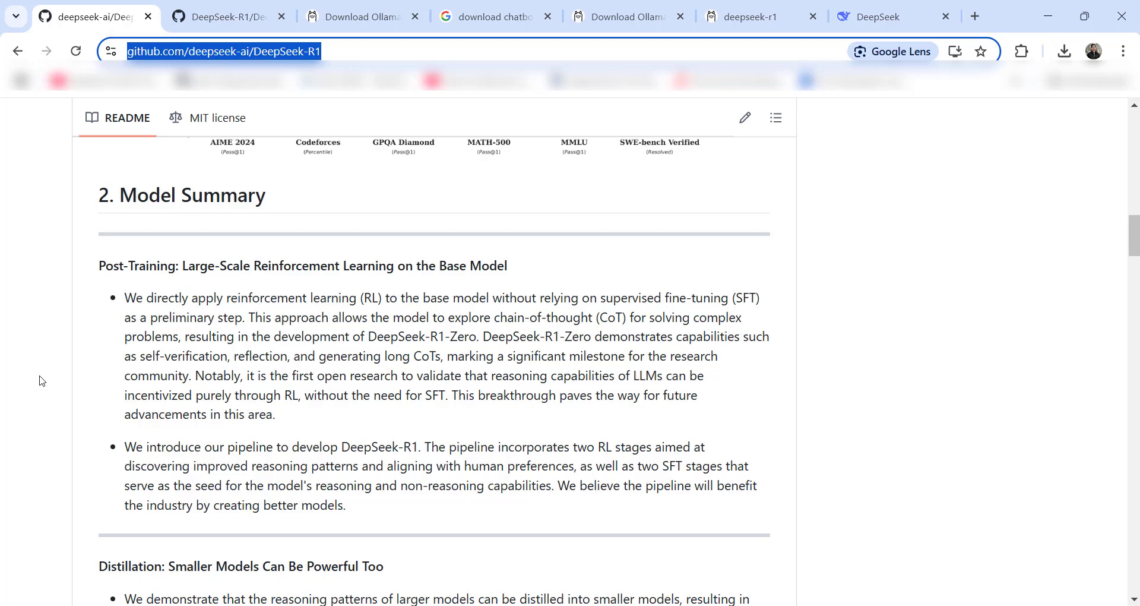
- Scroll to the Distill Models table and highlight the Qwen-1.5B, Qwen-7B and Llama-70B names
scroll(43, 387, "down", 4)
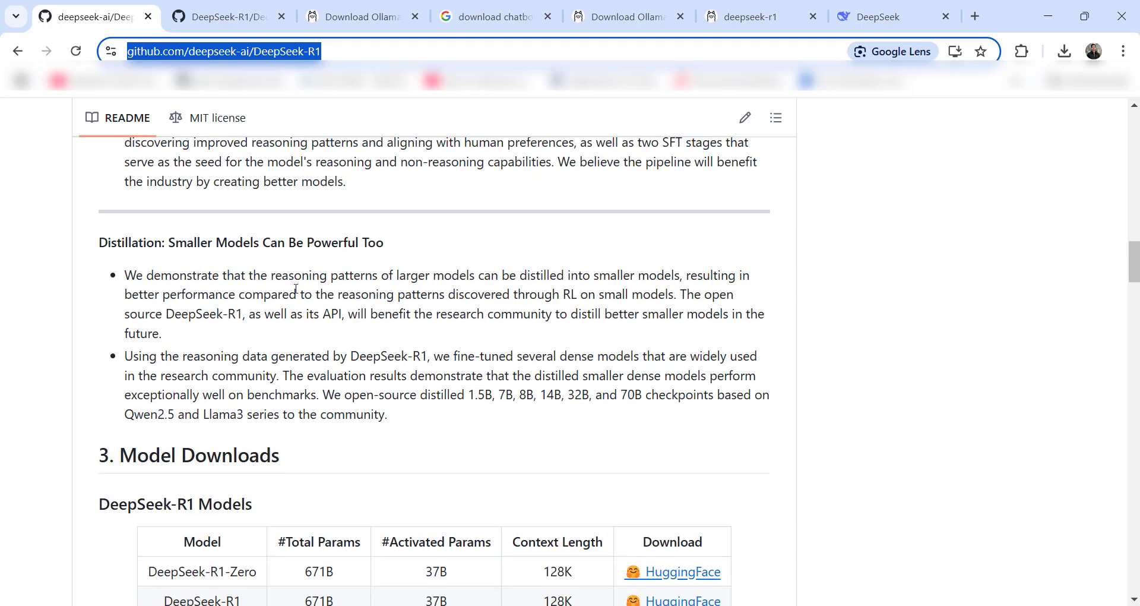
scroll(344, 443, "down", 4)
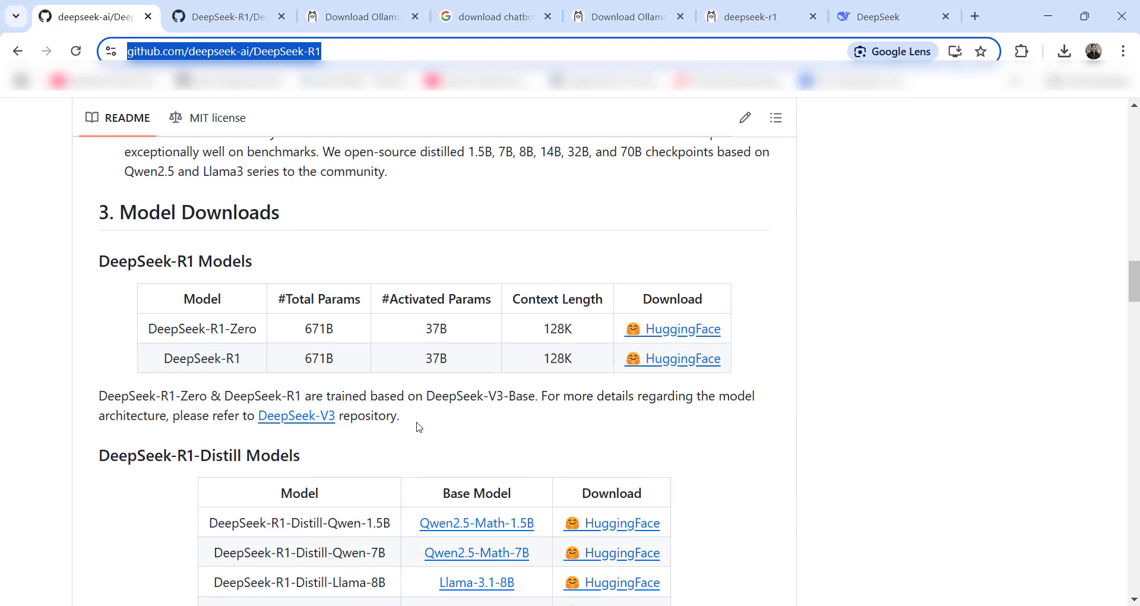
scroll(370, 447, "down", 2)
scroll(371, 447, "down", 4)
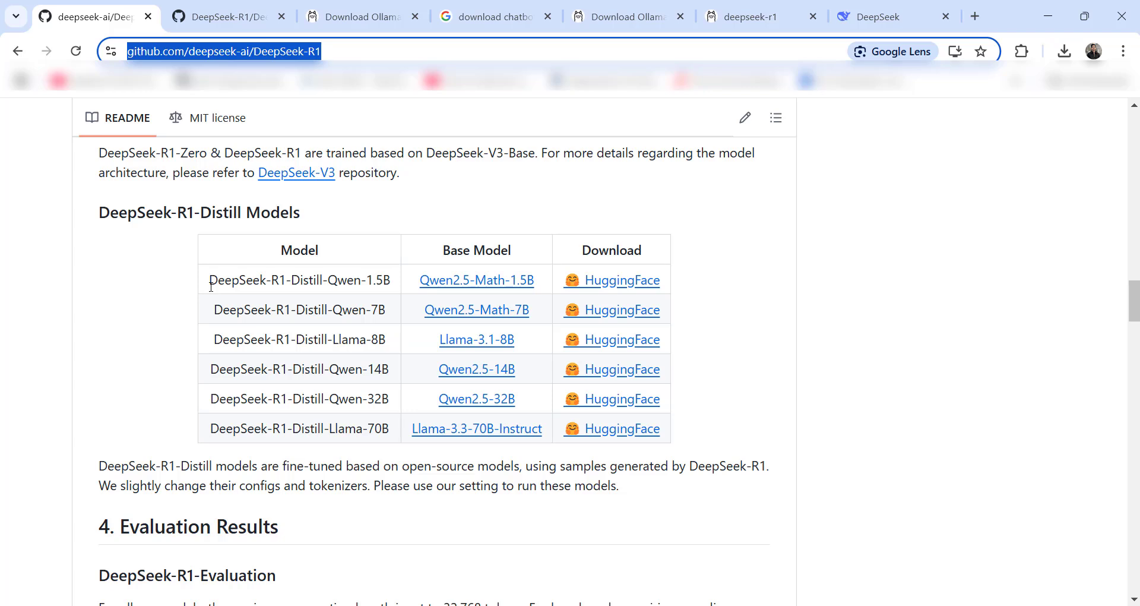
left_click_drag(209, 287, 383, 290)
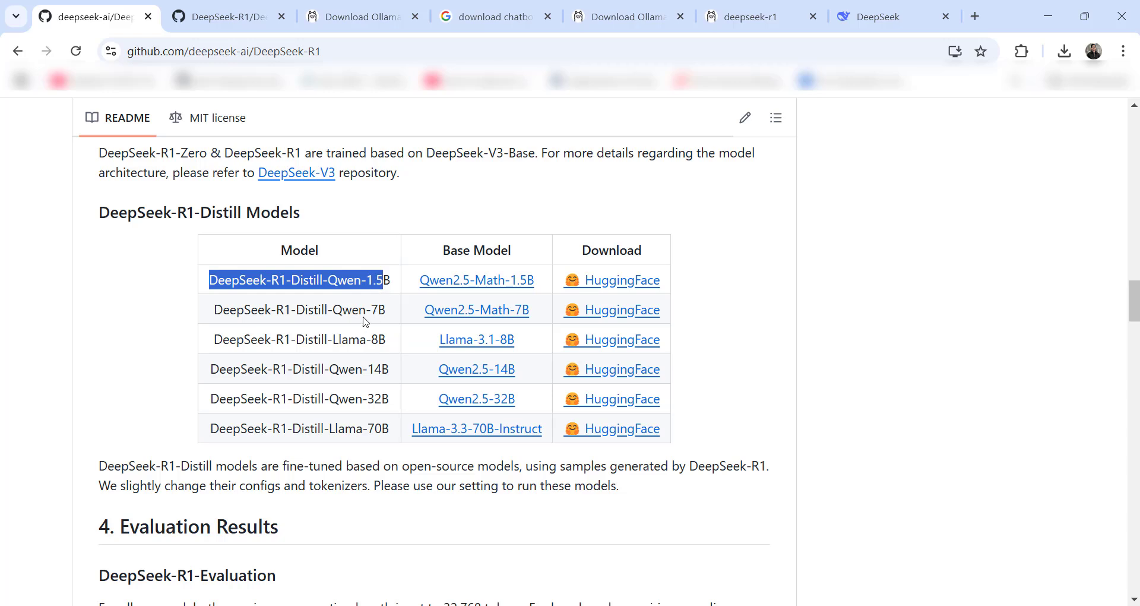
left_click_drag(214, 310, 378, 310)
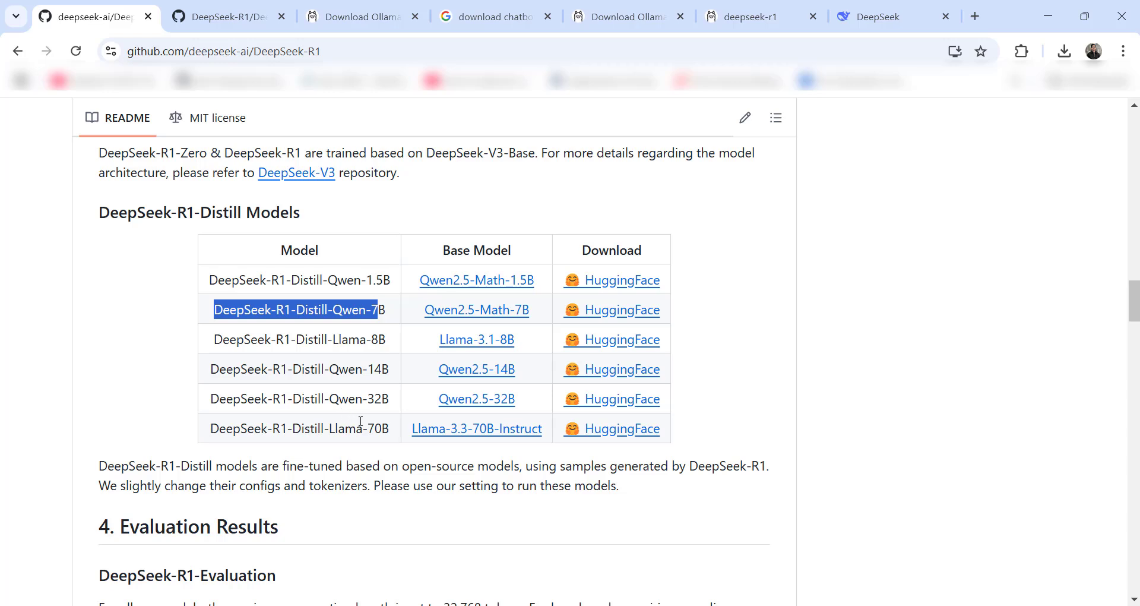
left_click_drag(370, 403, 389, 429)
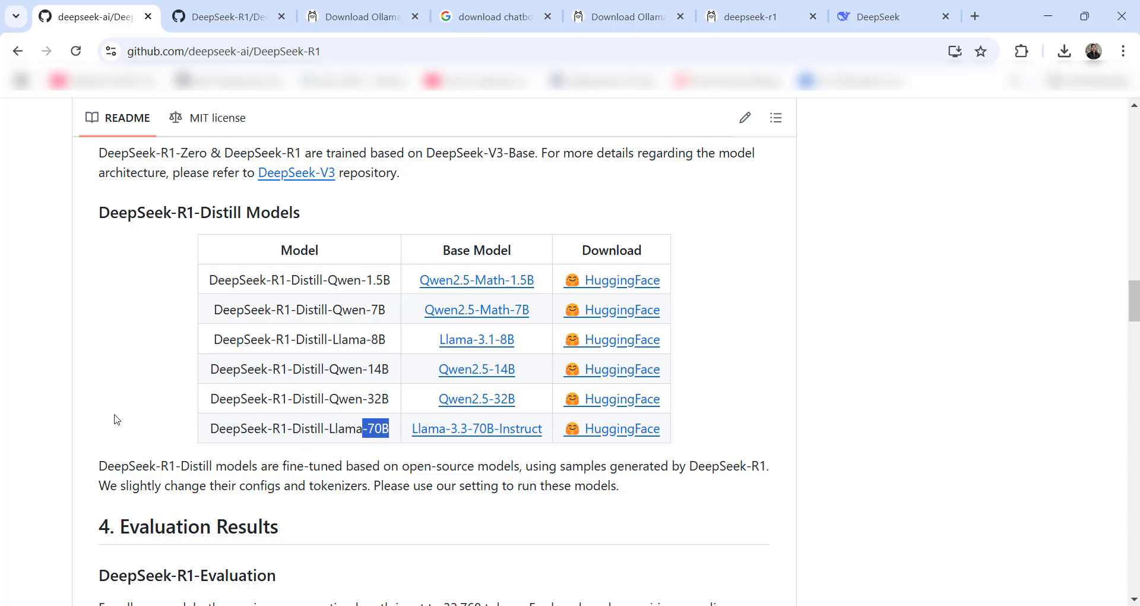
left_click_drag(209, 429, 383, 431)
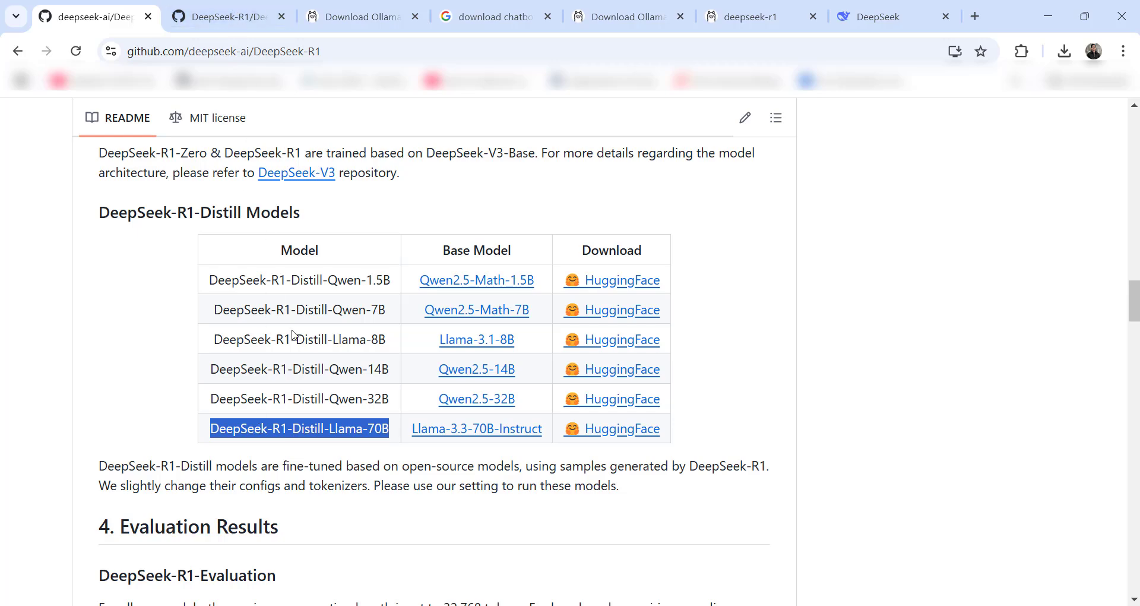
scroll(197, 262, "down", 3)
- Browse the DeepSeek_R1.pdf paper's abstract, chart and contents, then switch to the Download Ollama page
left_click(229, 17)
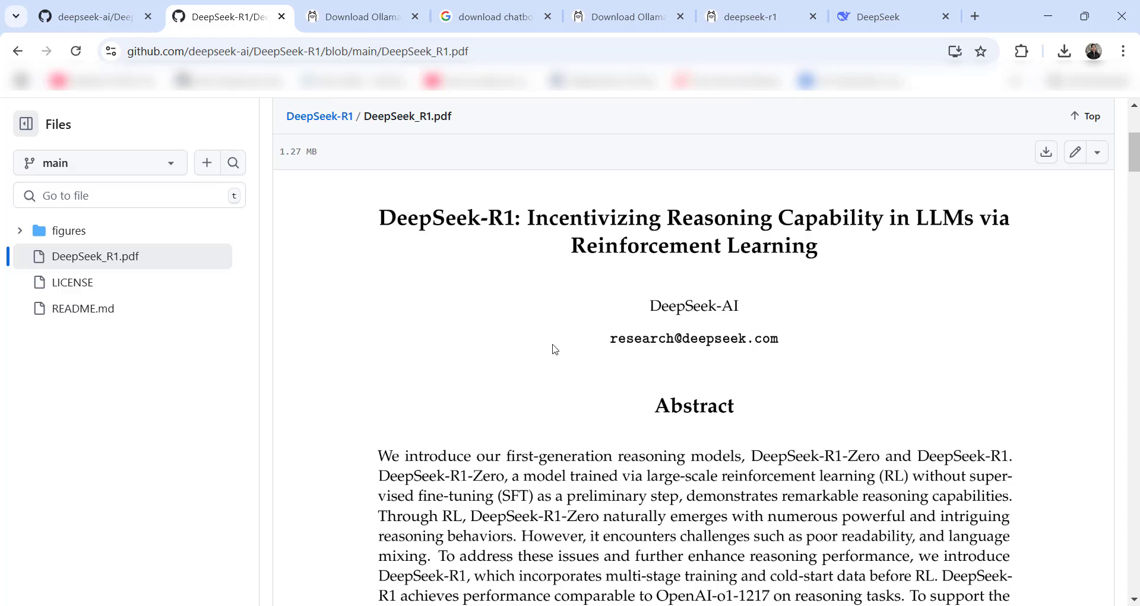
scroll(558, 338, "down", 5)
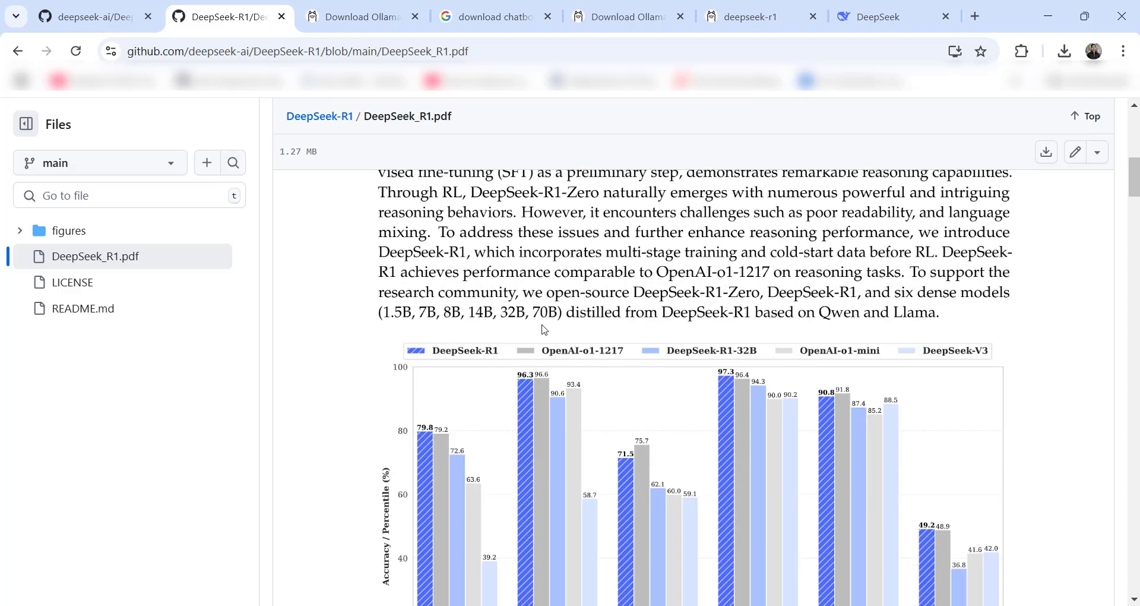
left_click(492, 45)
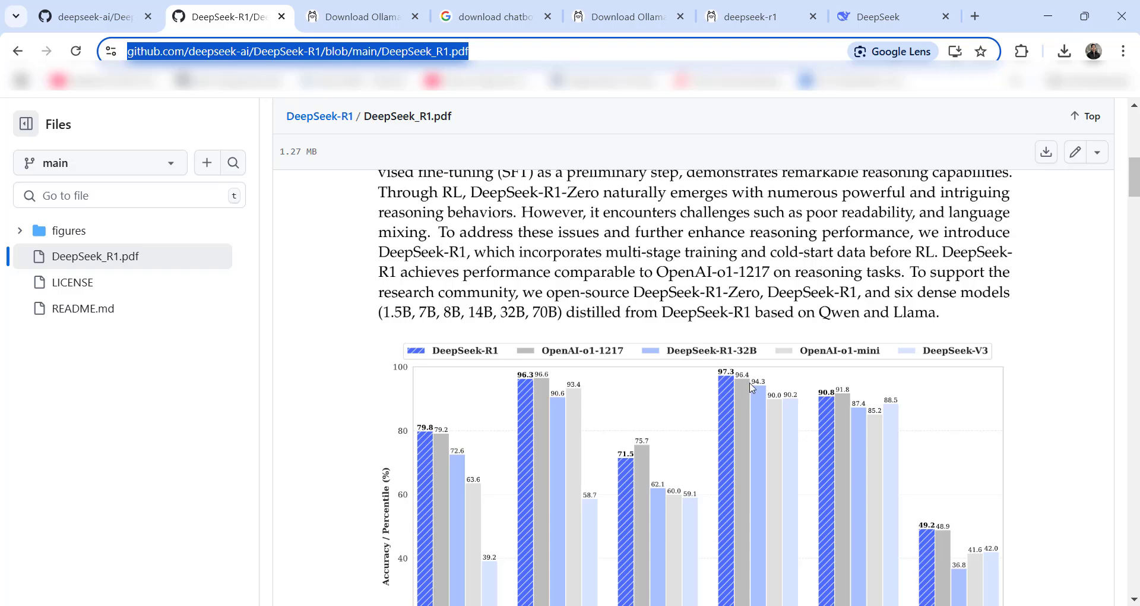
scroll(755, 392, "down", 10)
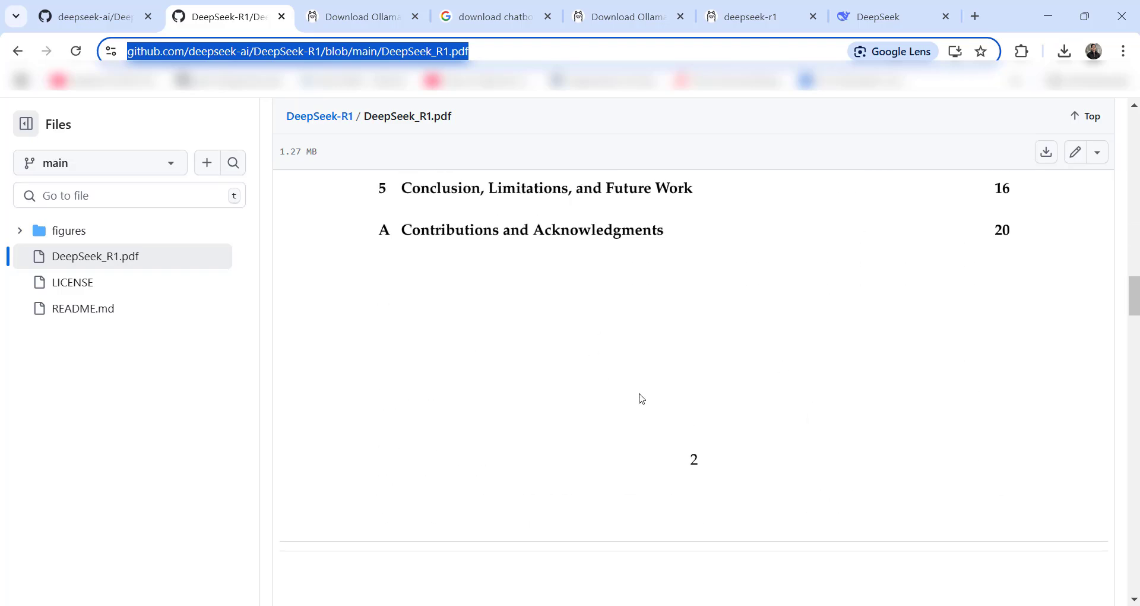
scroll(639, 397, "up", 8)
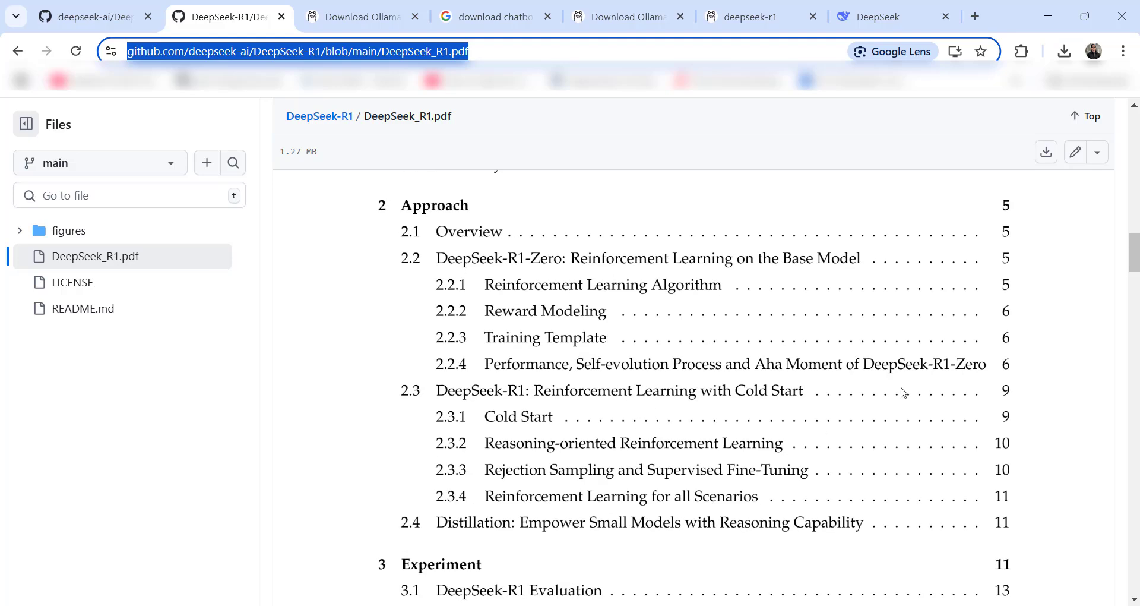
scroll(715, 367, "down", 1)
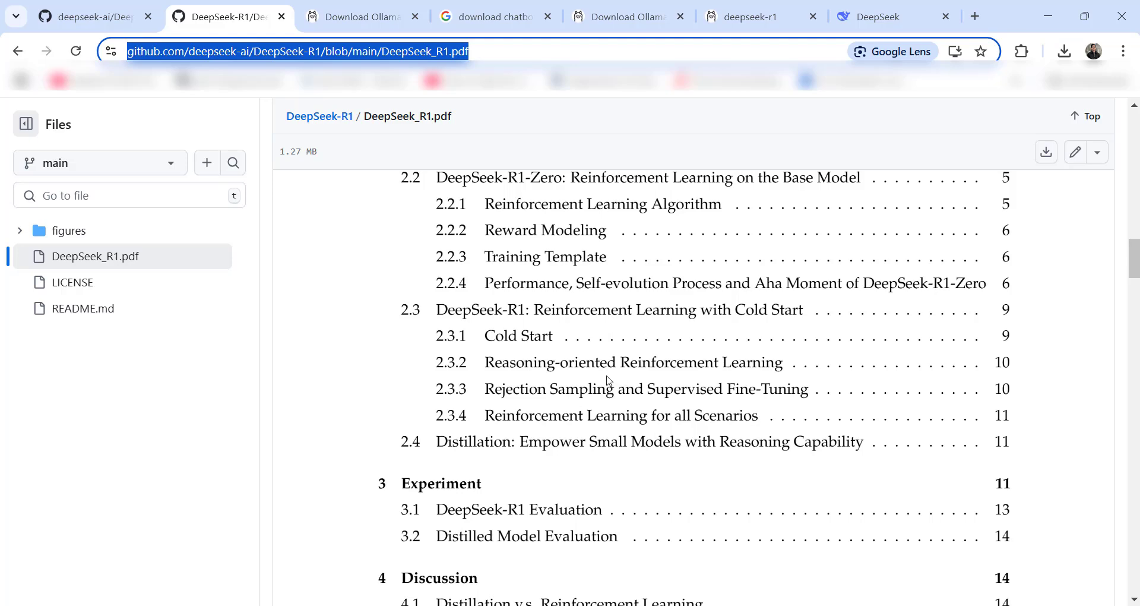
scroll(717, 372, "down", 10)
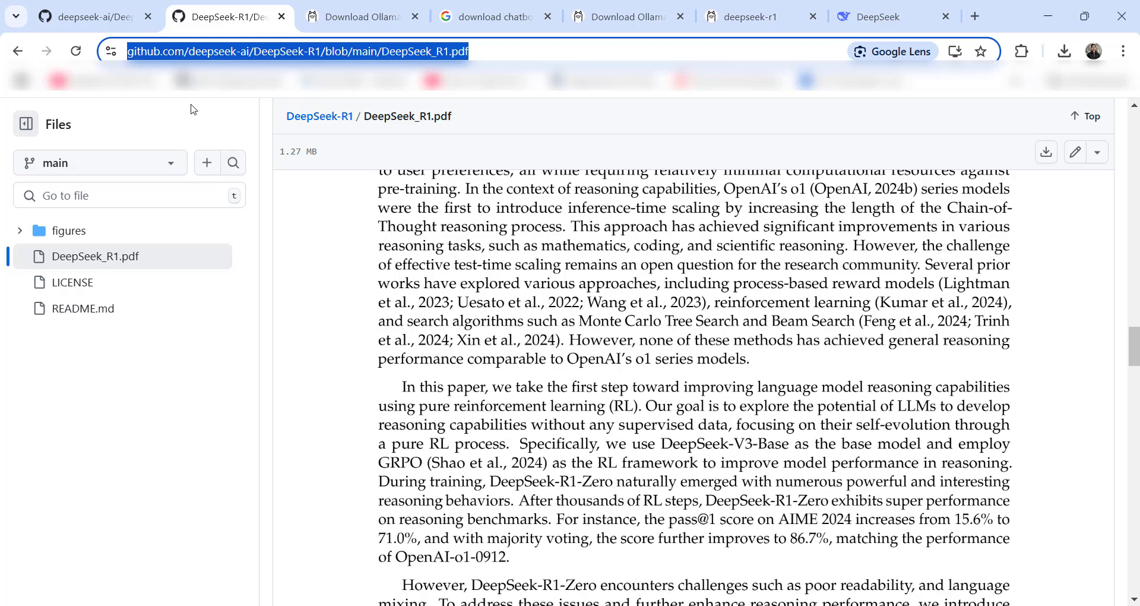
left_click(380, 7)
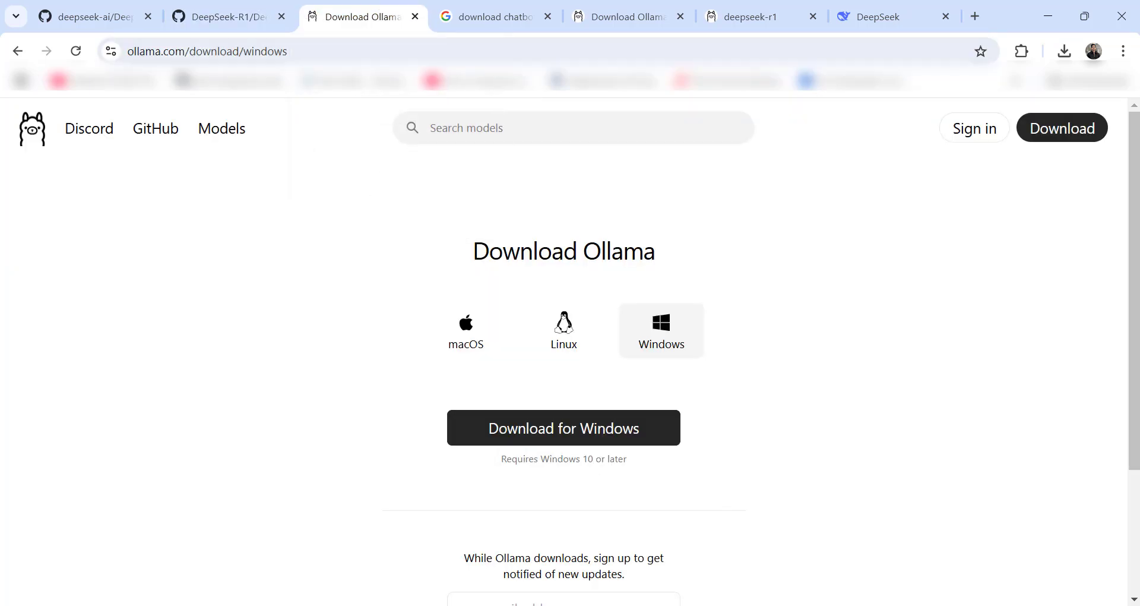
left_click(17, 52)
left_click(16, 52)
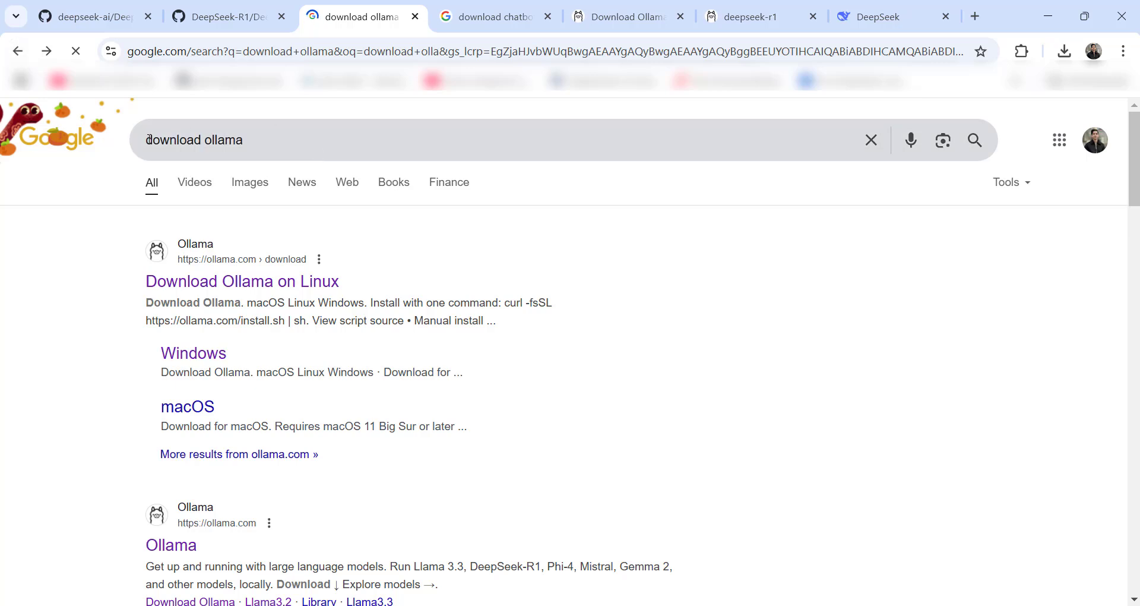
left_click_drag(247, 145, 49, 149)
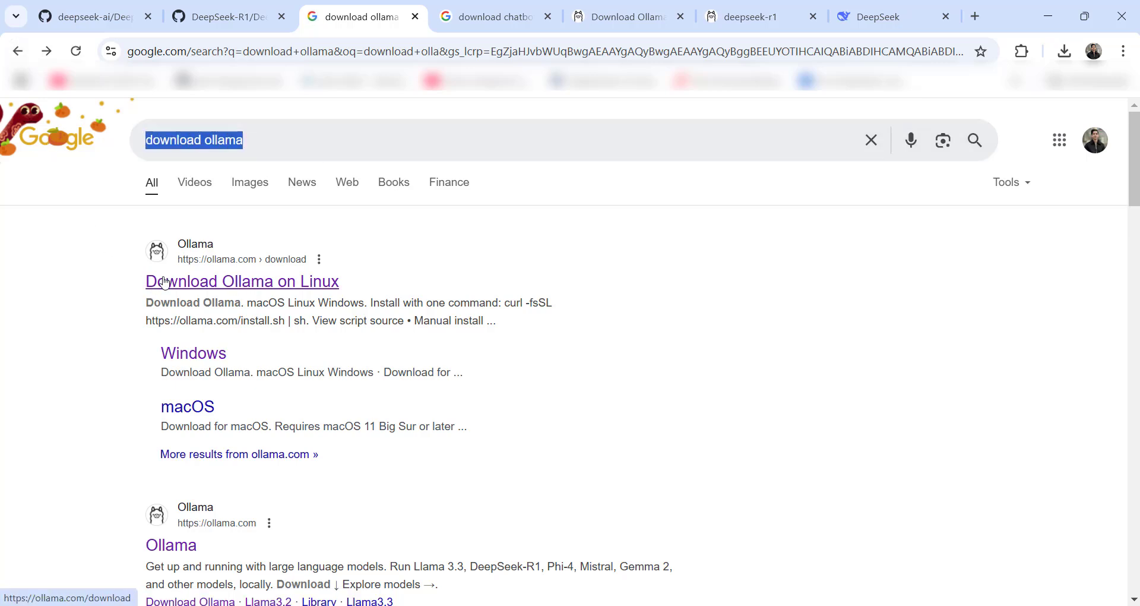
left_click(201, 285)
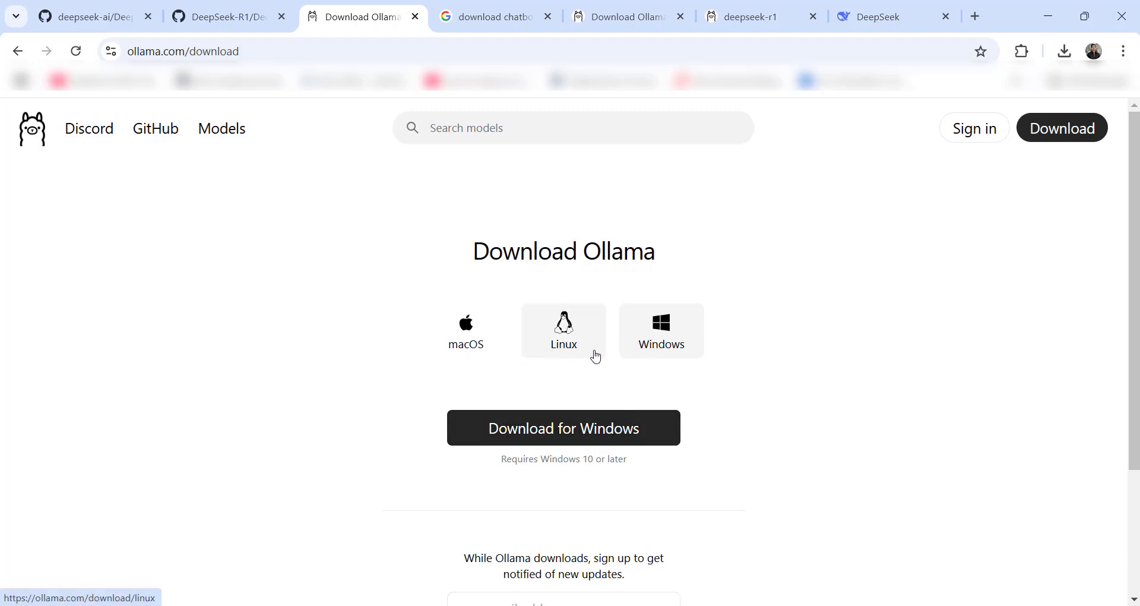
left_click(674, 341)
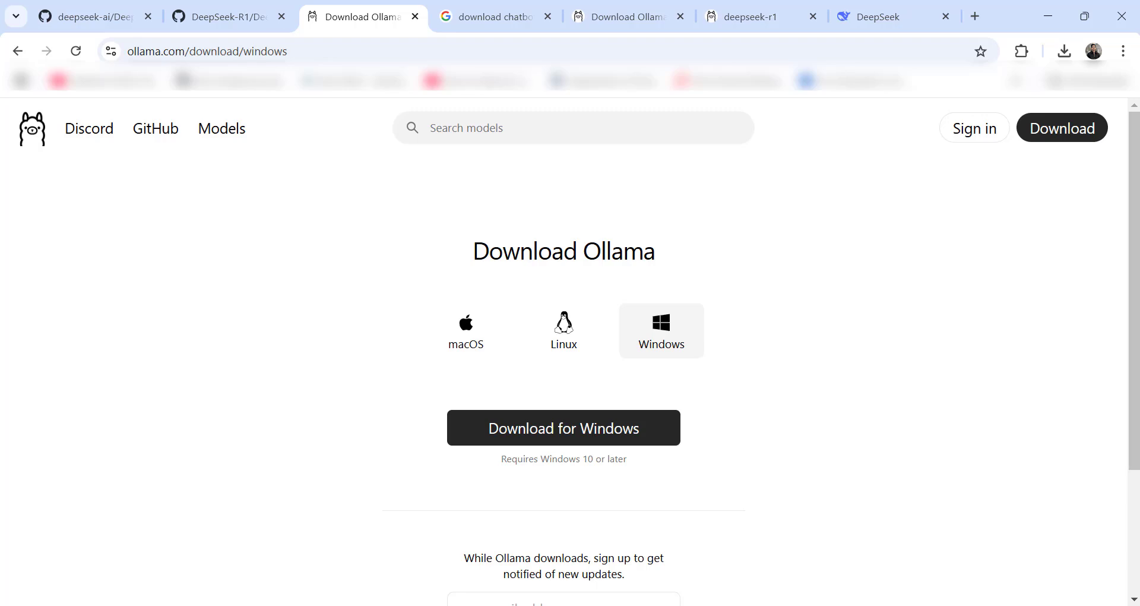
- Launch Command Prompt from a 'co' Start search, then show Ollama's suggested models list
left_click(429, 605)
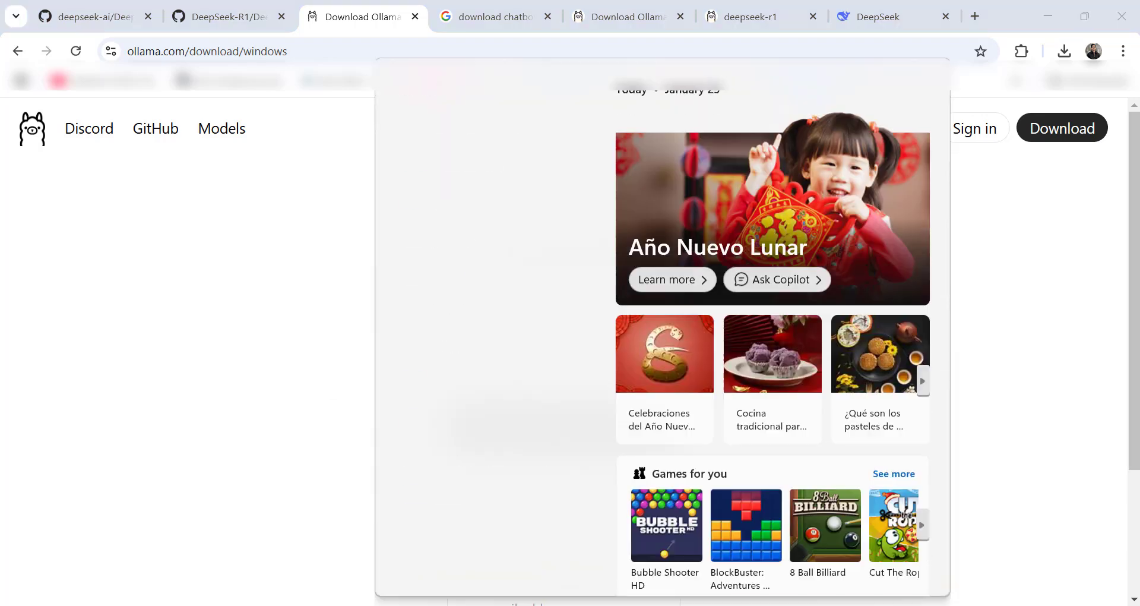
type("co")
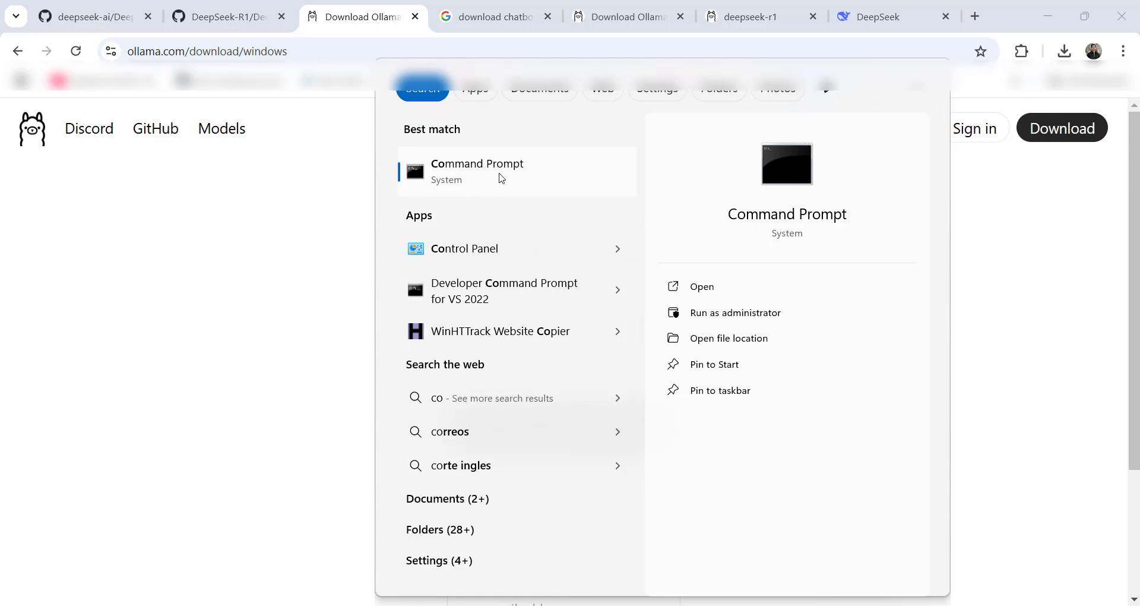
left_click(481, 174)
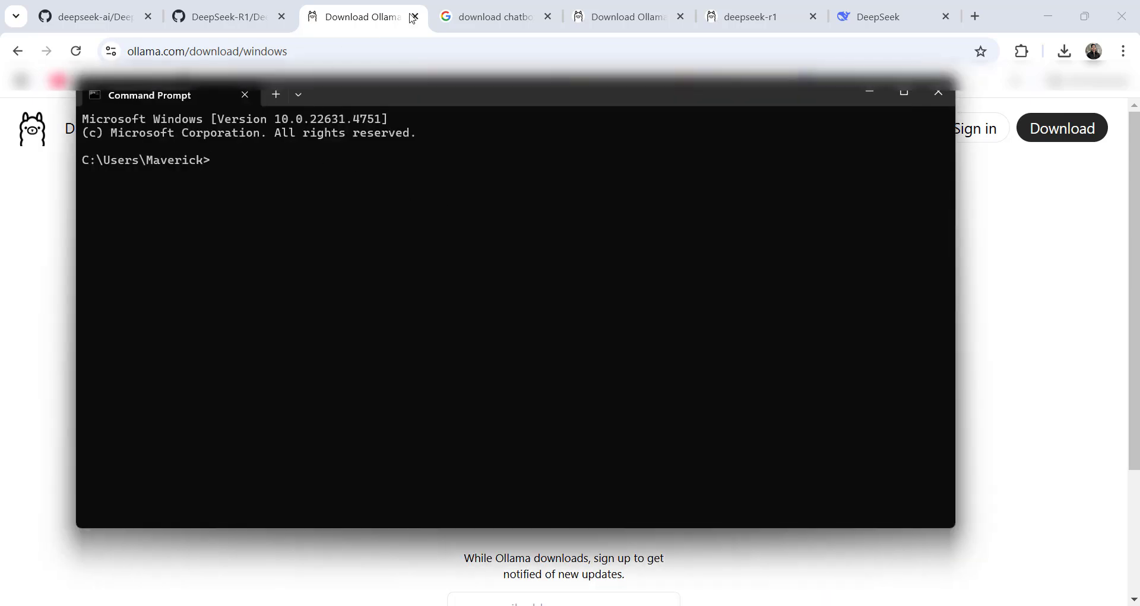
left_click(1001, 238)
left_click(449, 128)
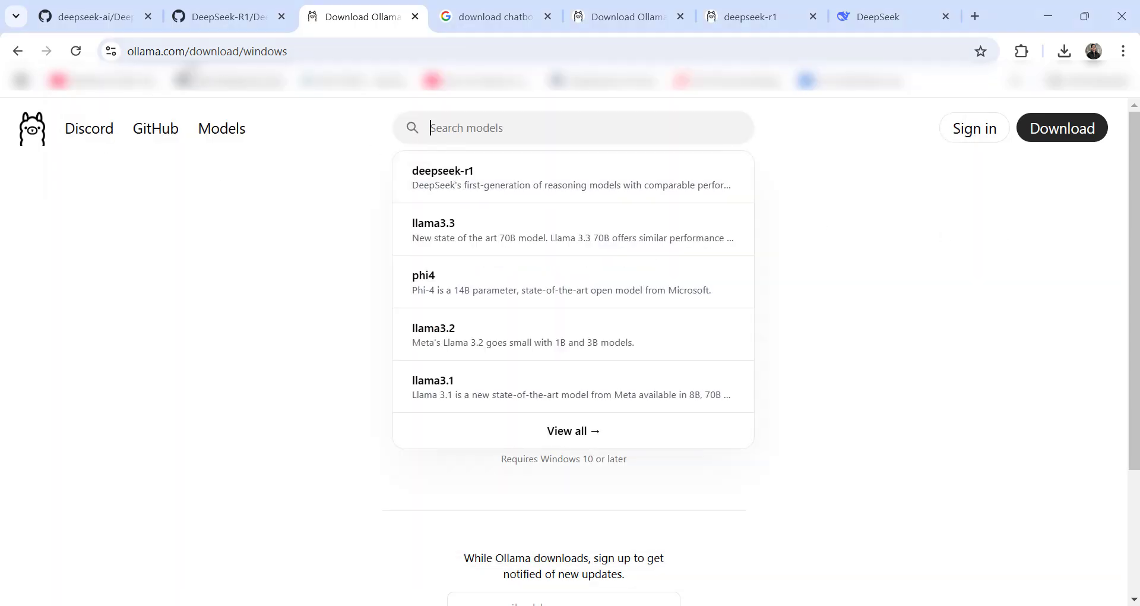
- Open the deepseek-r1 model page on Ollama and scroll through its details
left_click(470, 176)
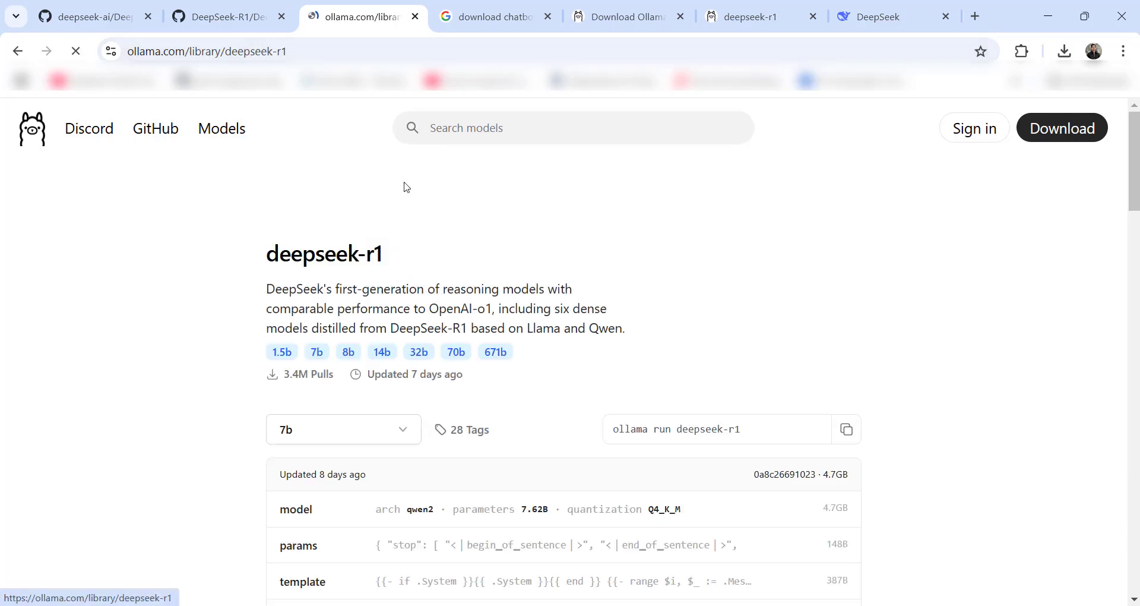
scroll(167, 347, "down", 6)
scroll(167, 346, "down", 7)
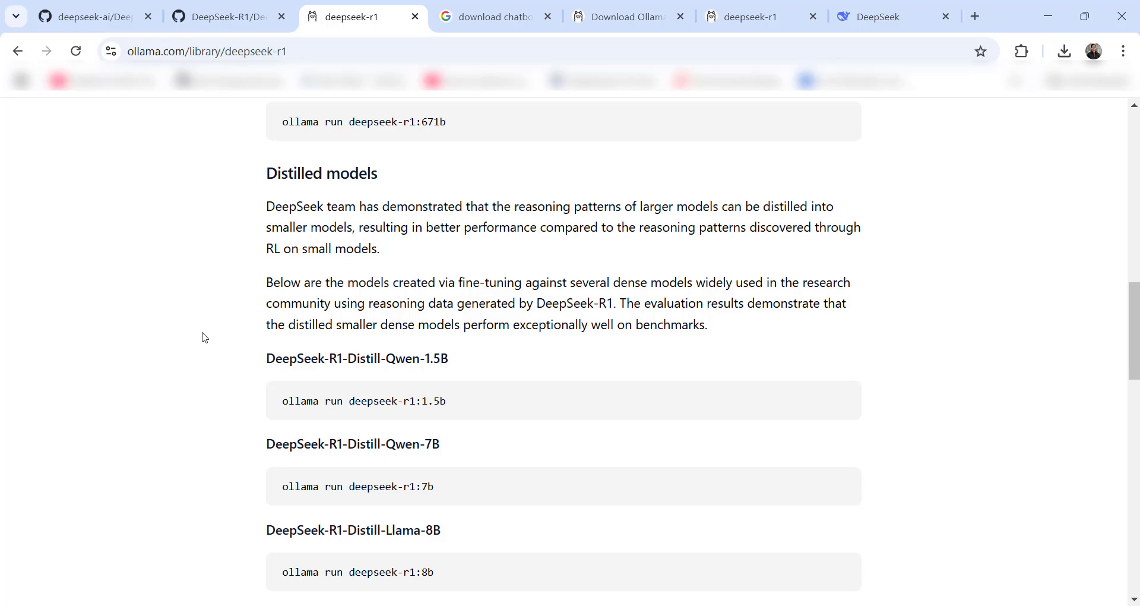
scroll(482, 461, "down", 4)
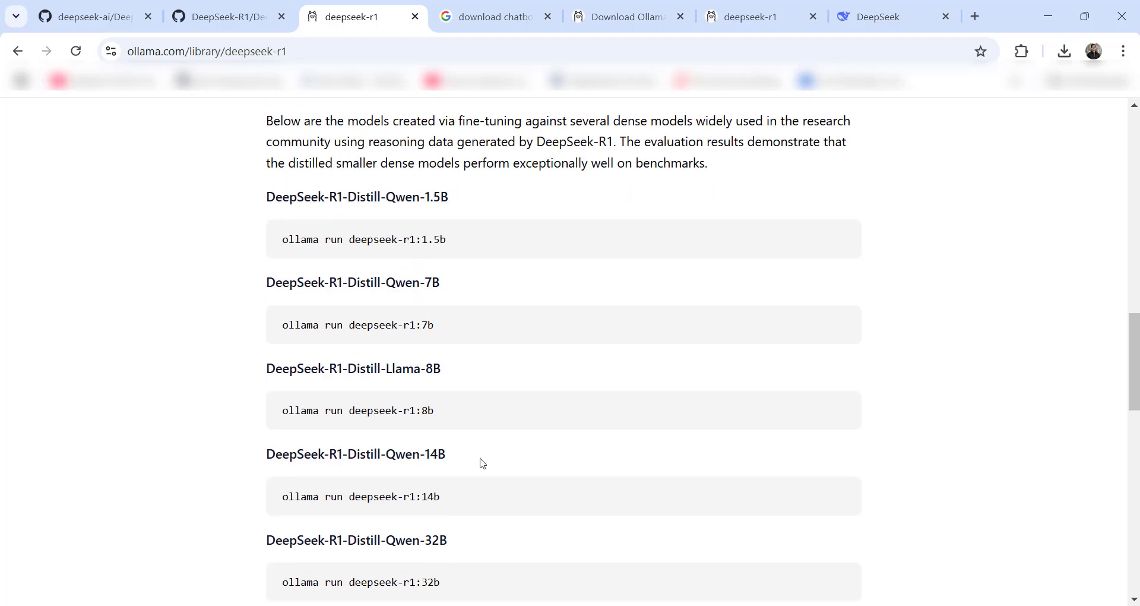
scroll(527, 464, "down", 1)
left_click_drag(440, 506, 252, 511)
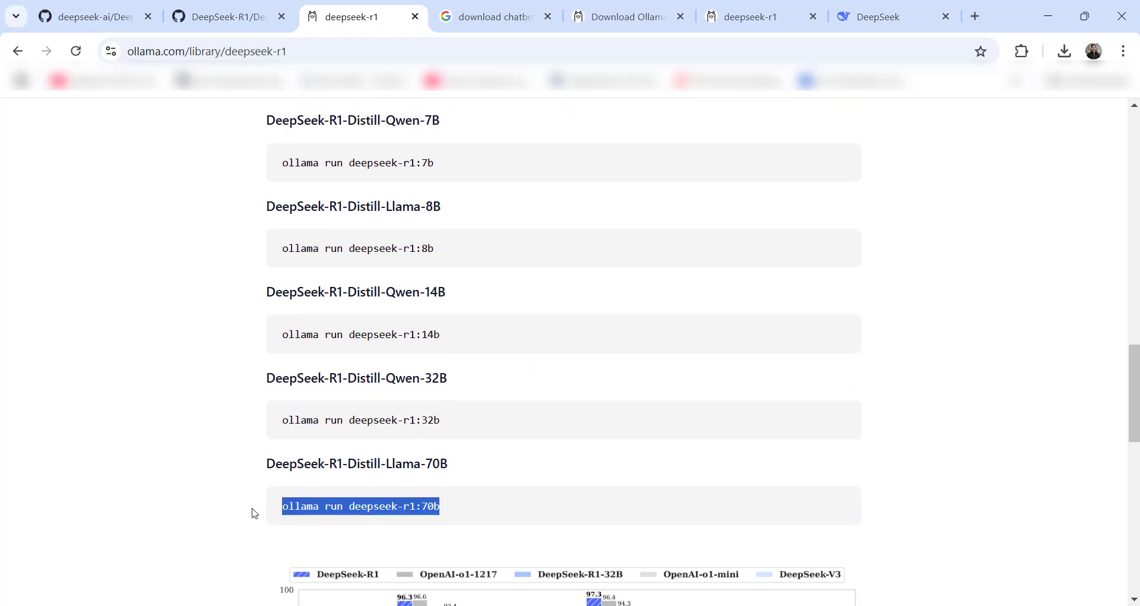
scroll(236, 463, "up", 3)
scroll(234, 386, "up", 1)
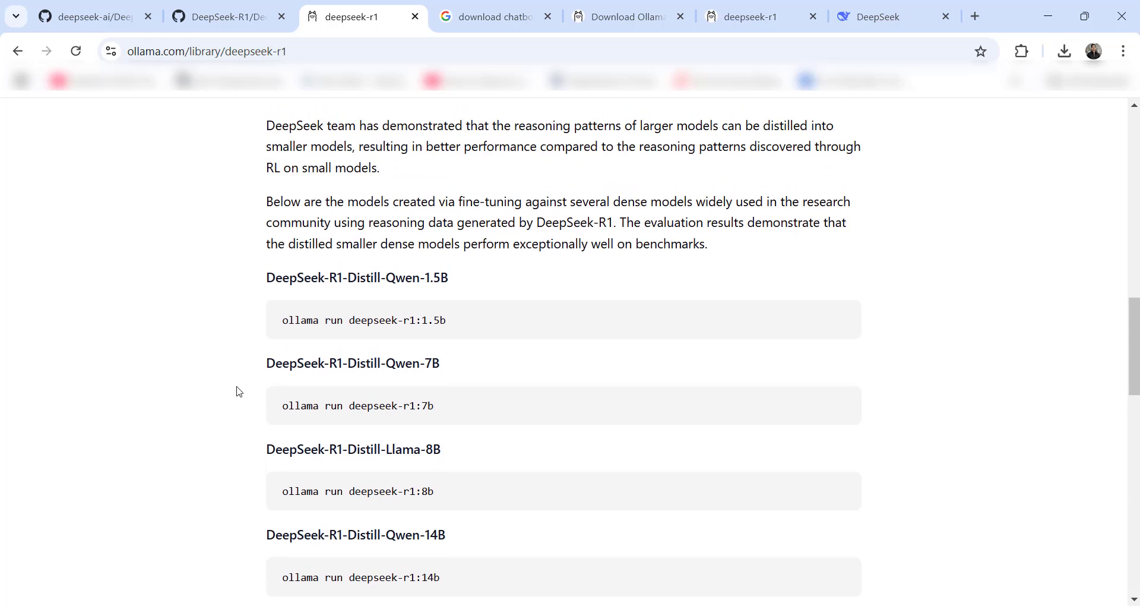
- Copy the 'ollama run deepseek-r1:1.5b' command and bring Command Prompt forward
left_click_drag(458, 321, 283, 329)
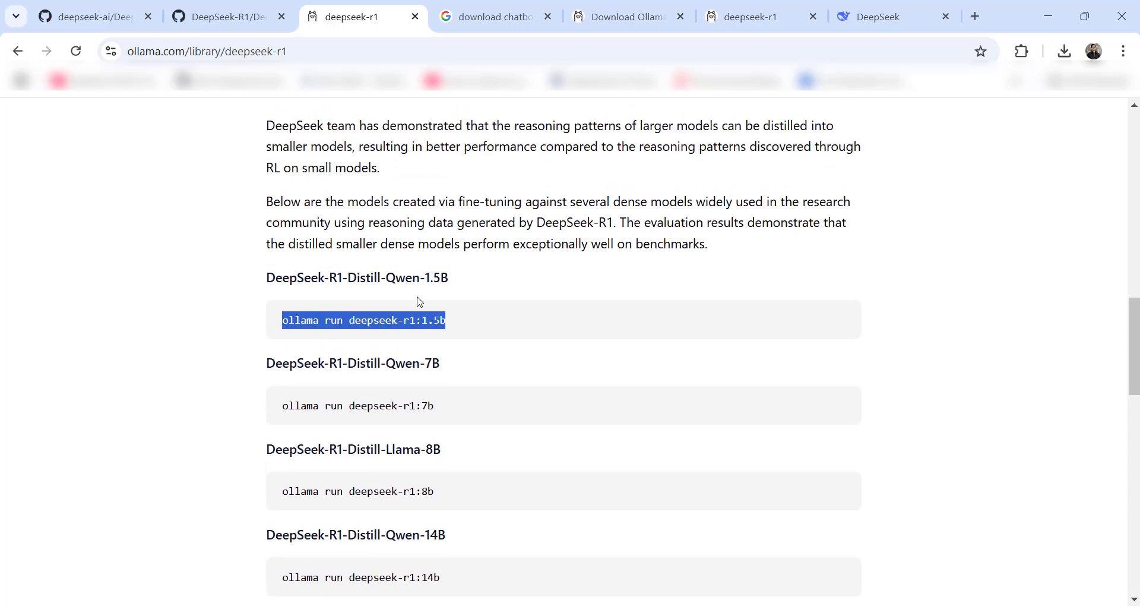
left_click_drag(426, 279, 450, 281)
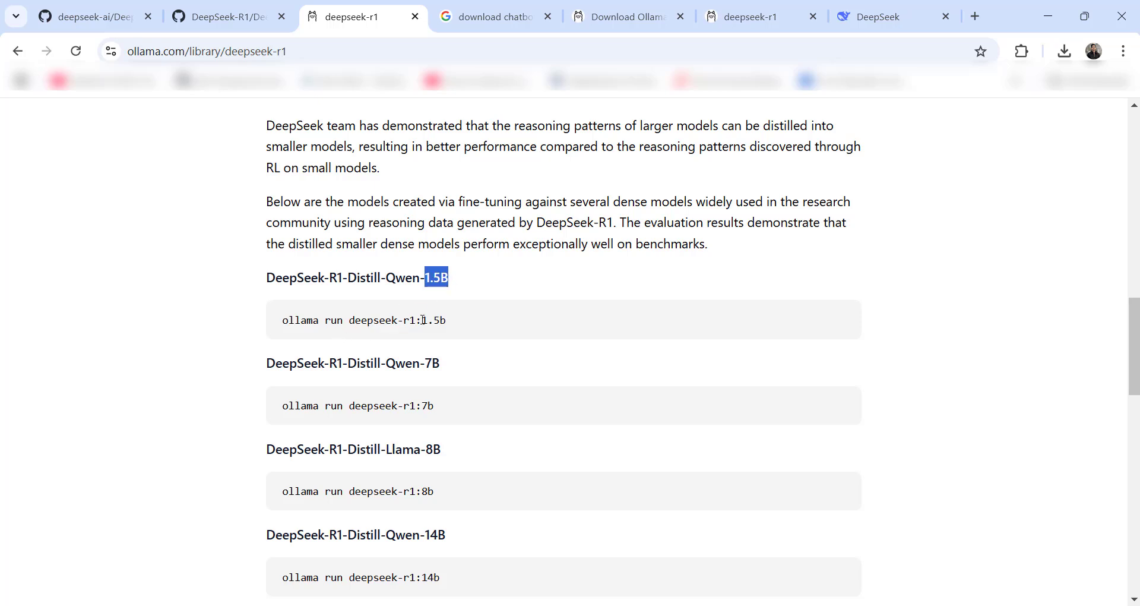
left_click_drag(456, 326, 283, 328)
right_click(309, 326)
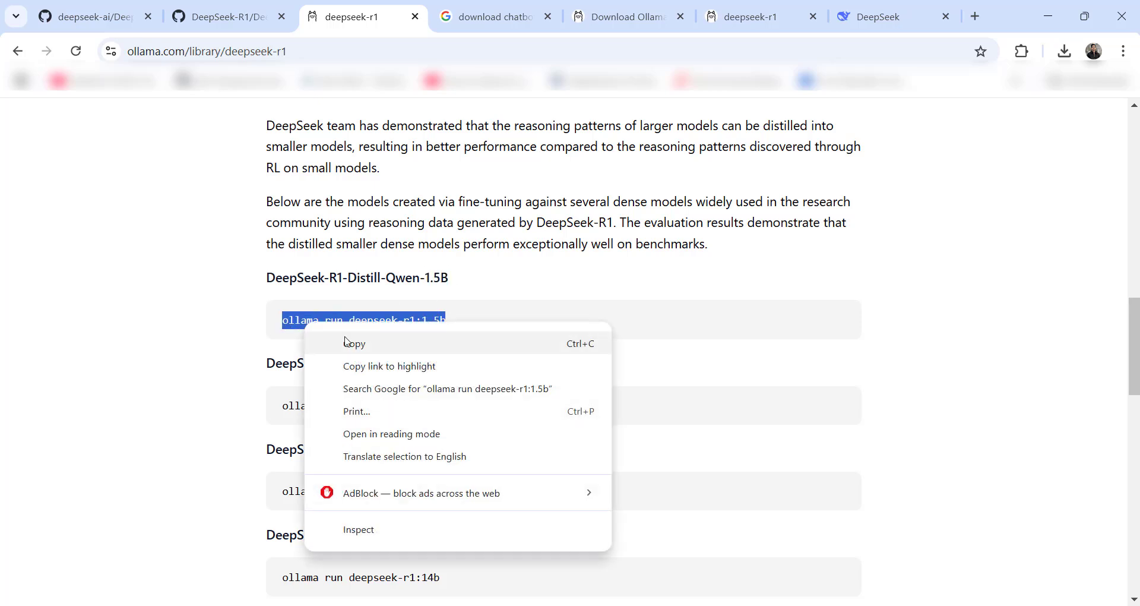
left_click(345, 336)
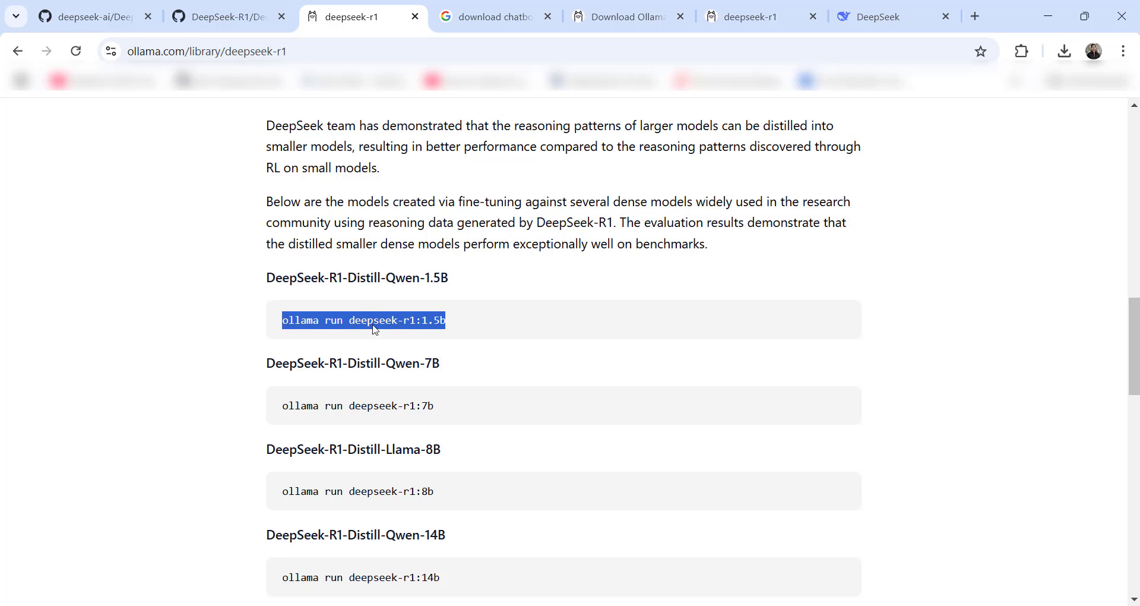
left_click(790, 605)
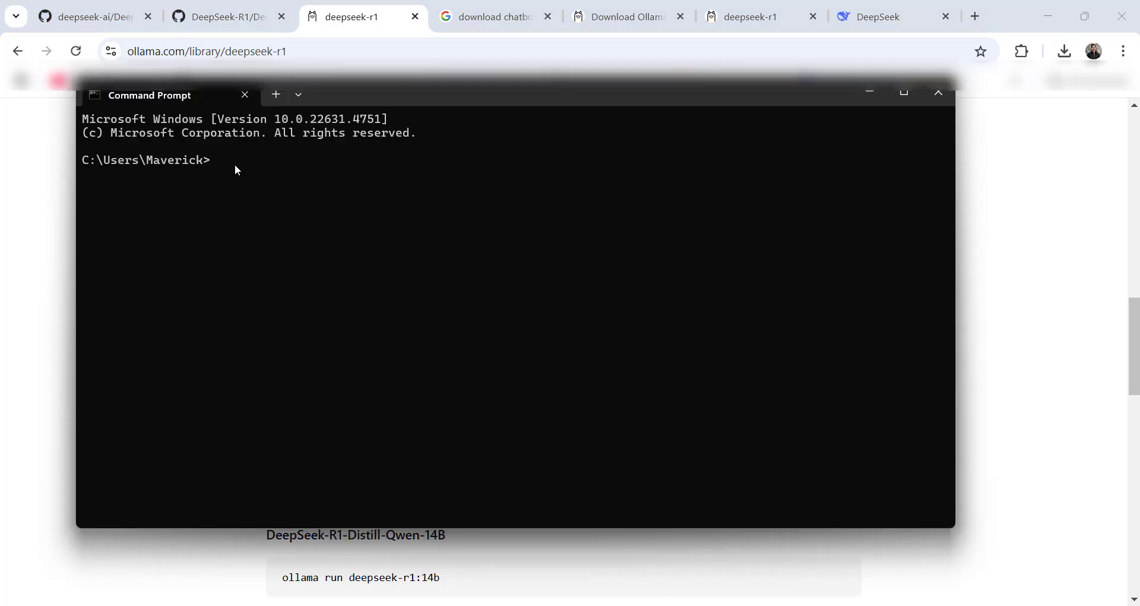
- Run 'ollama run deepseek-r1:1.5b' and ask the model for Python while-loop code
key("ctrl+v")
key("Return")
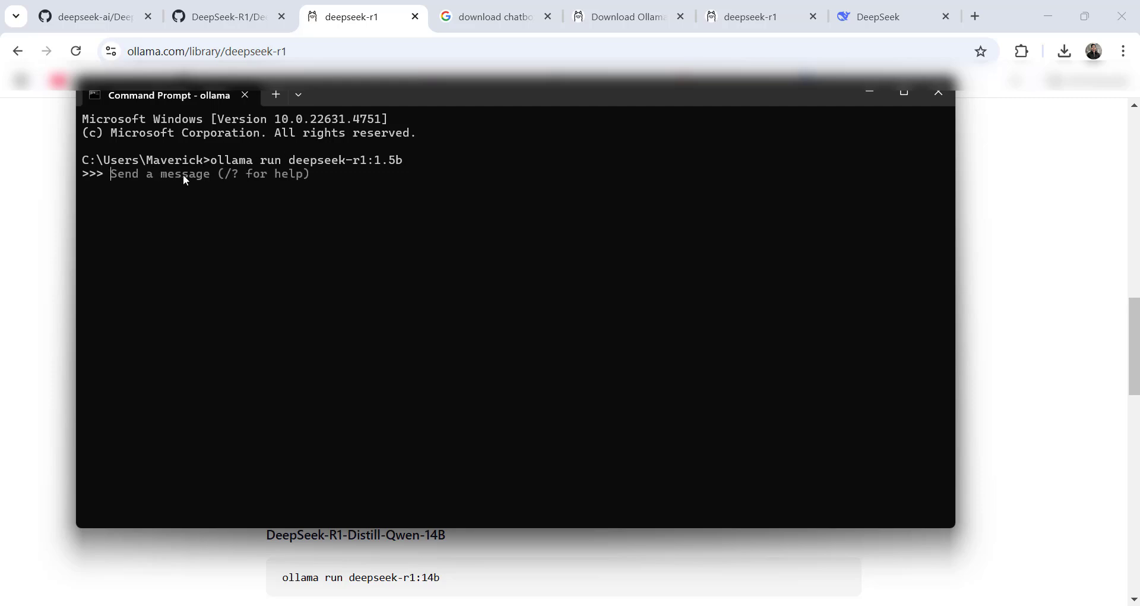
type("Hi")
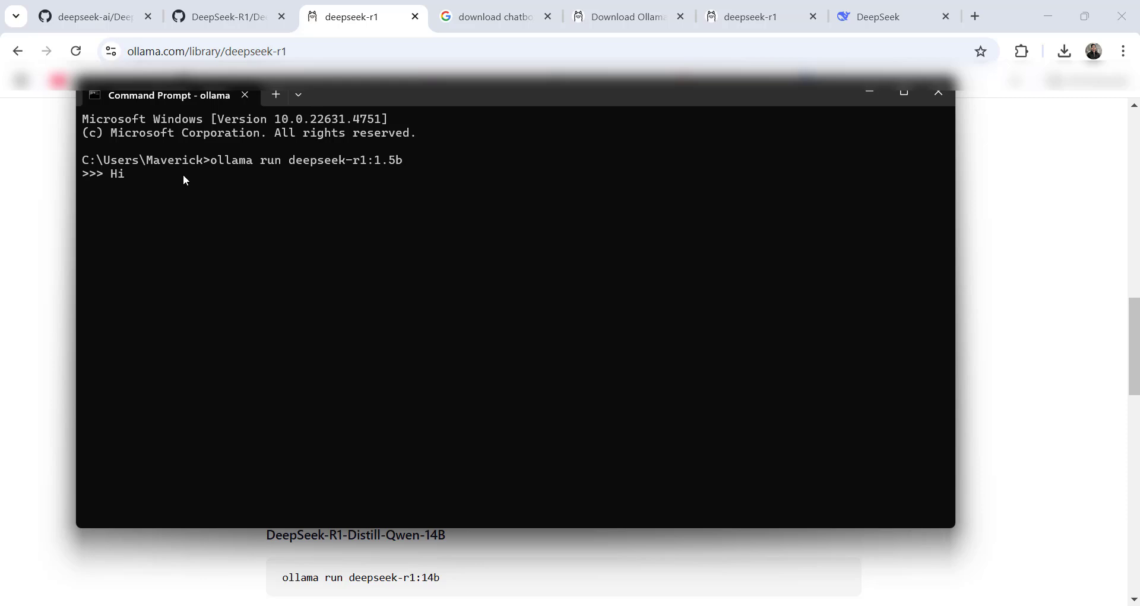
type("  please give me a code for")
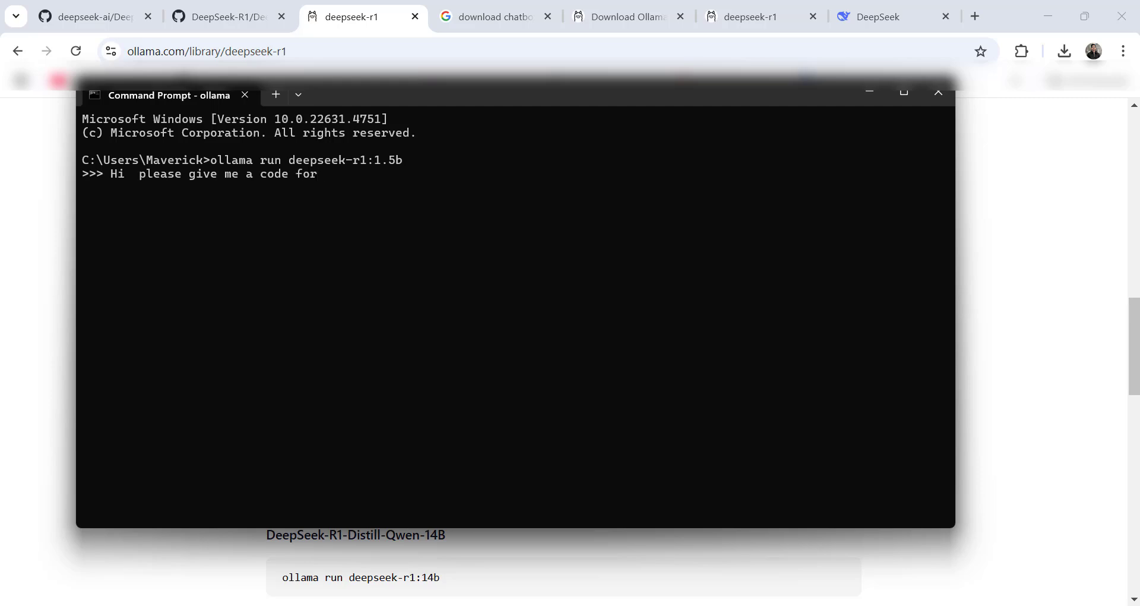
type("  while")
type("n pytho")
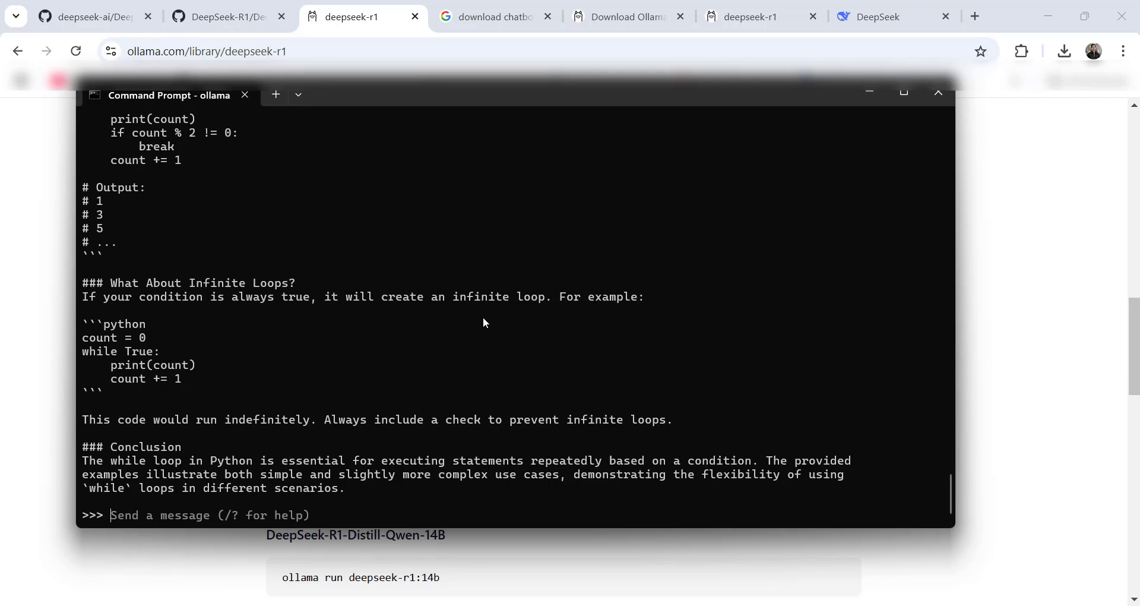
- Open chatboxai.app from the 'download chatbox' results, start the Windows download, and search 'ch' in Start
left_click(487, 16)
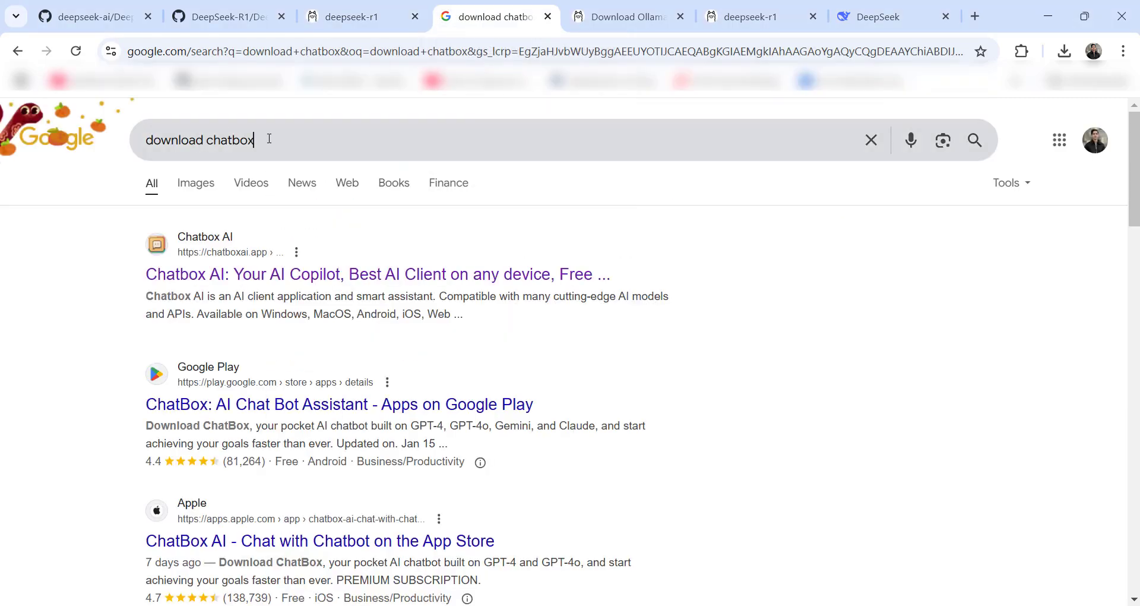
triple_click(197, 144)
left_click(283, 142)
left_click(17, 268)
left_click(308, 276)
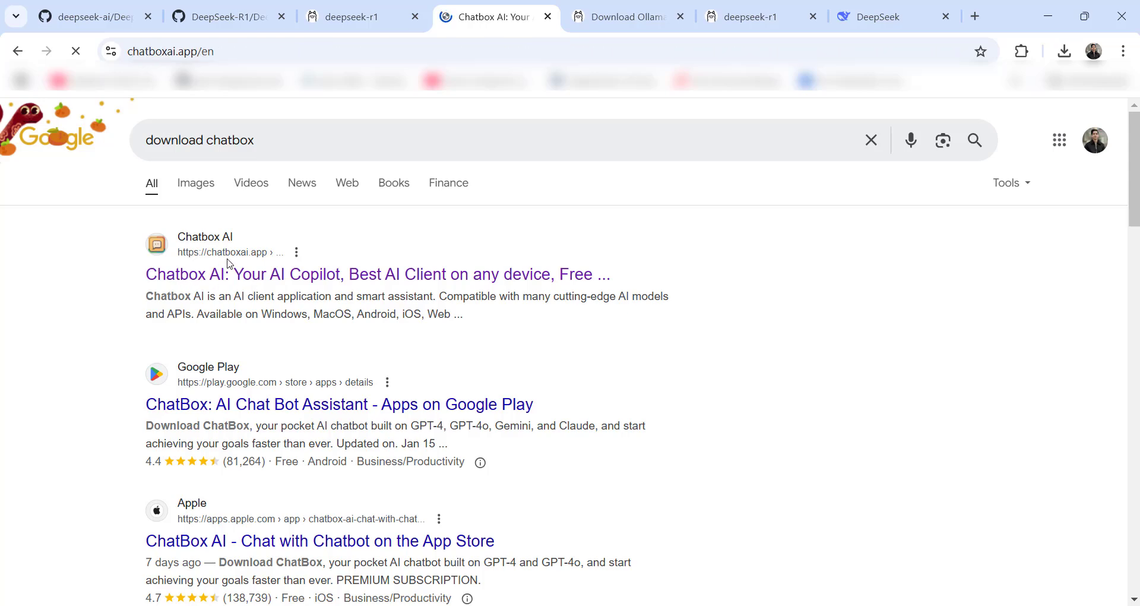
scroll(178, 309, "down", 3)
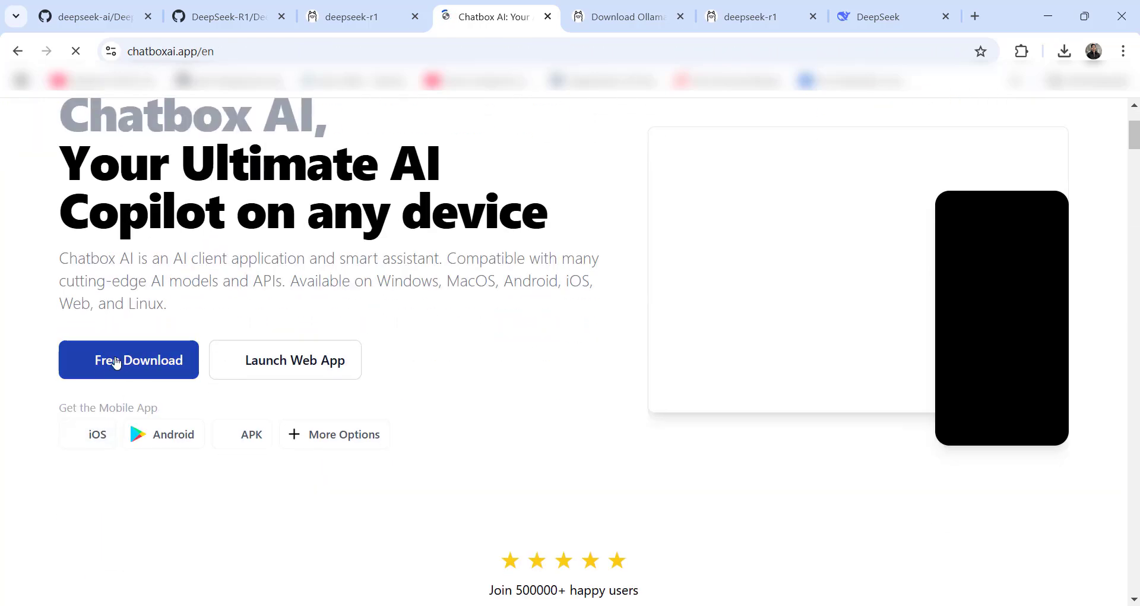
left_click(116, 365)
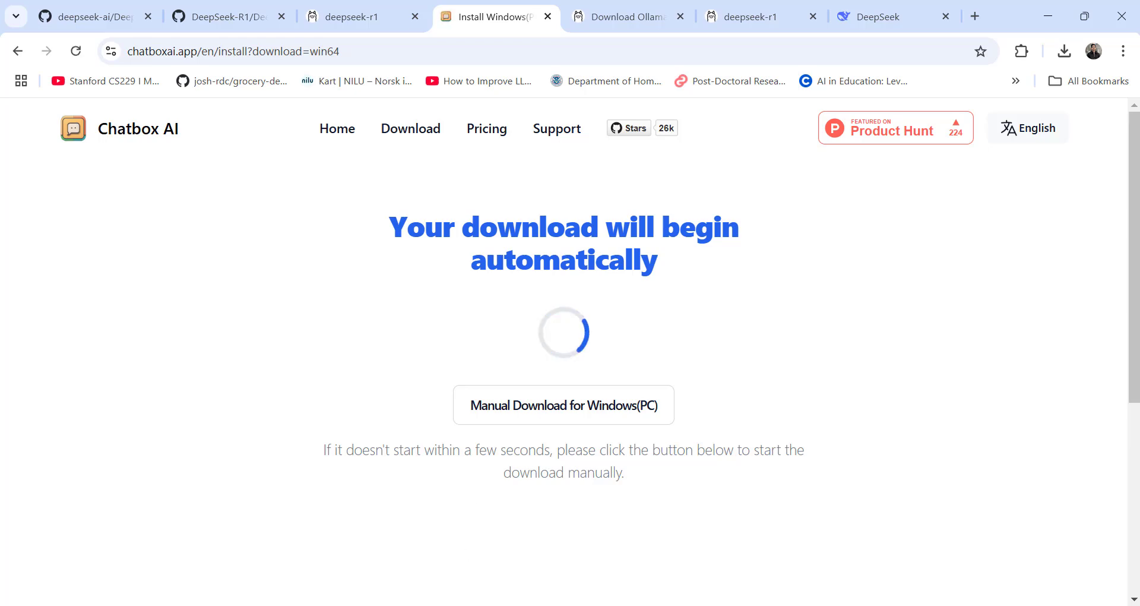
type("ch")
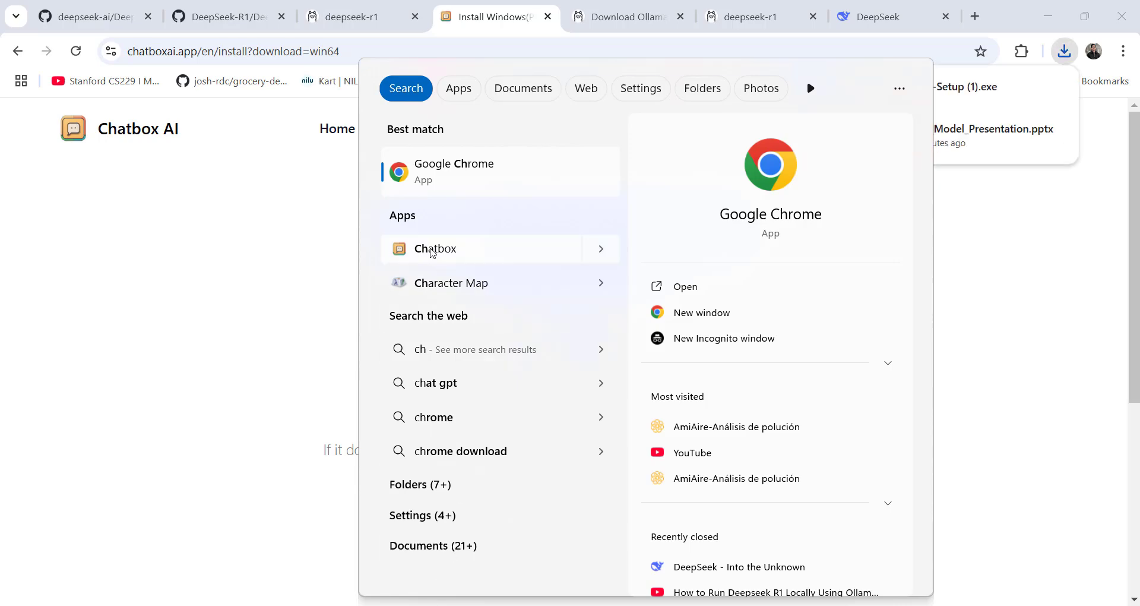
- Launch Chatbox, dismiss the About dialog, and create a new Untitled chat
left_click(435, 248)
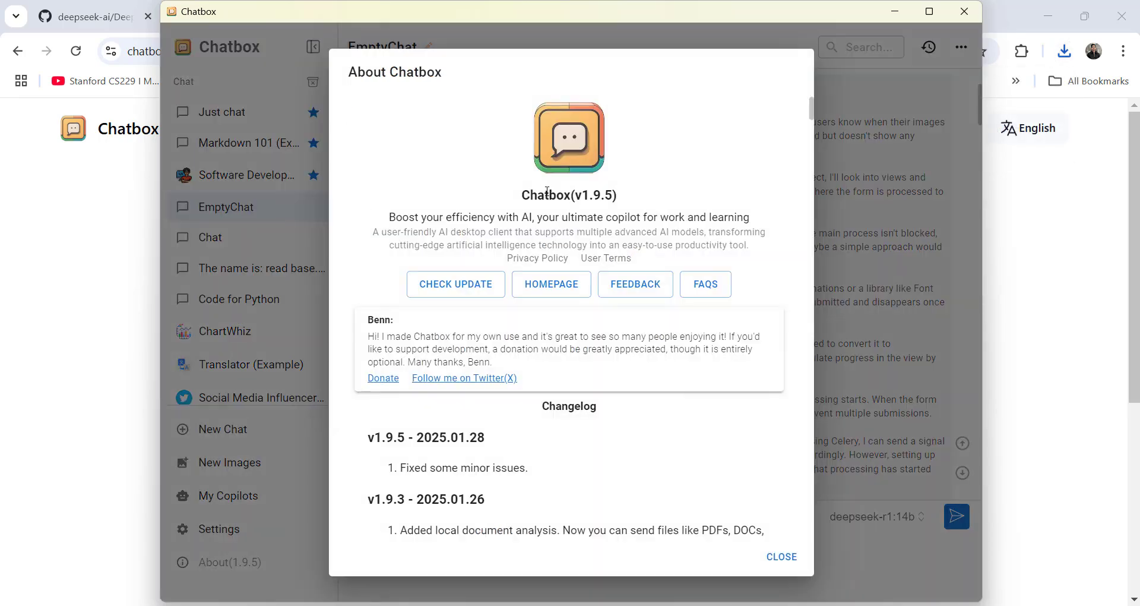
left_click(786, 556)
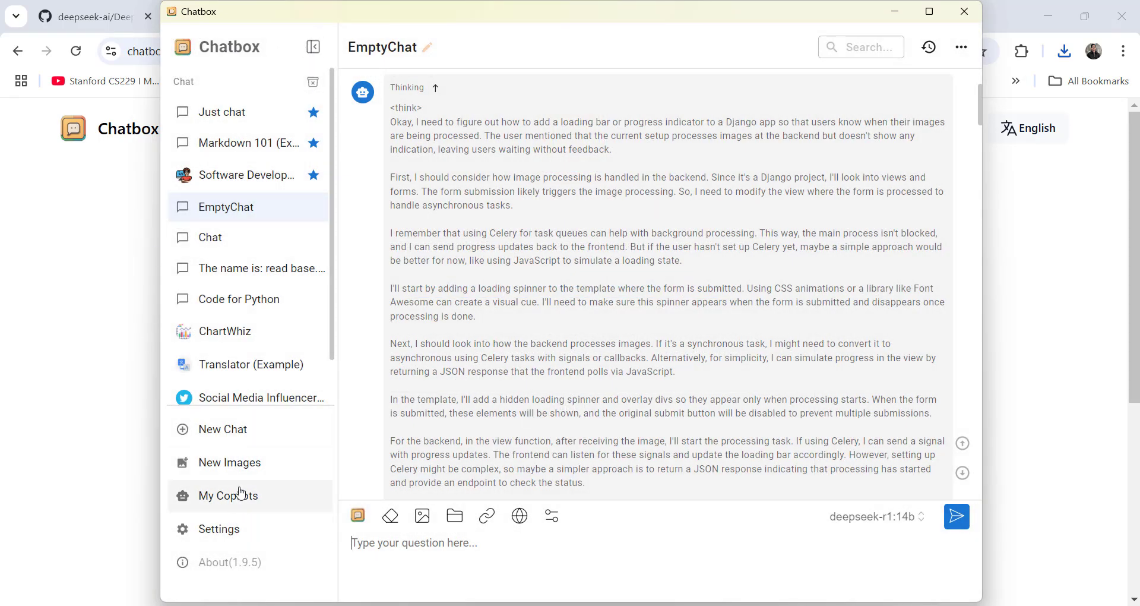
left_click(238, 429)
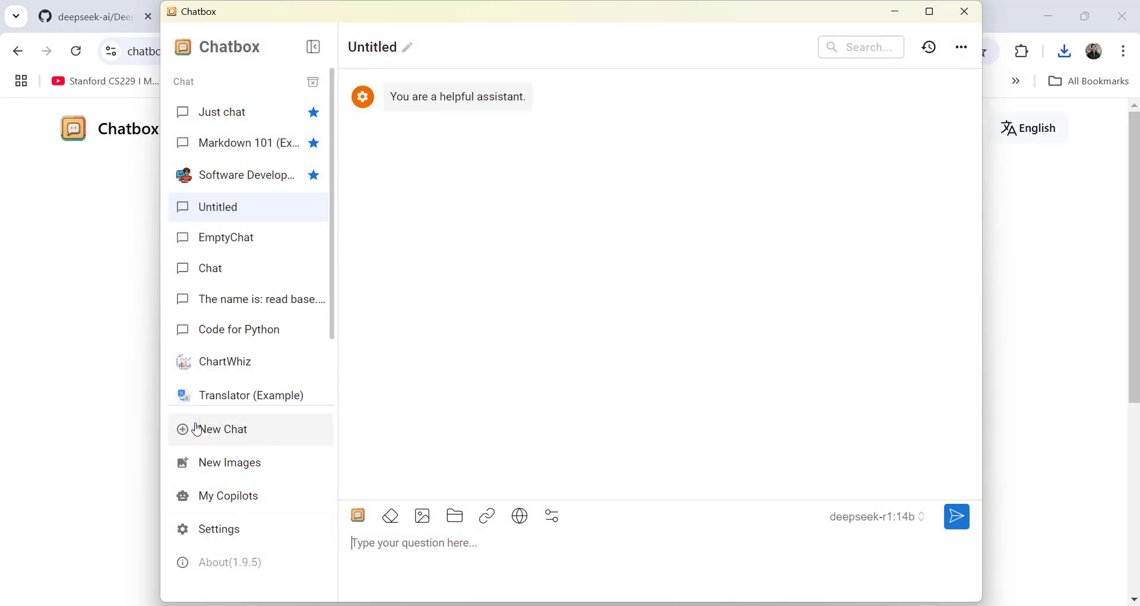
- In Settings, keep Ollama API as provider, select model deepseek-r1:1.5b, and save
left_click(199, 534)
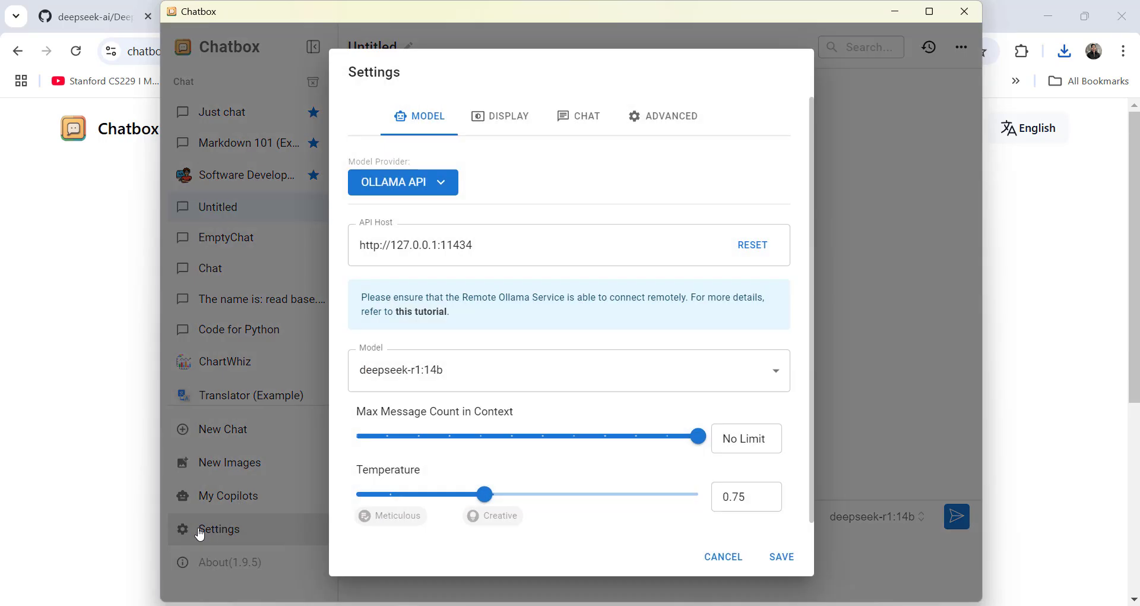
left_click(435, 183)
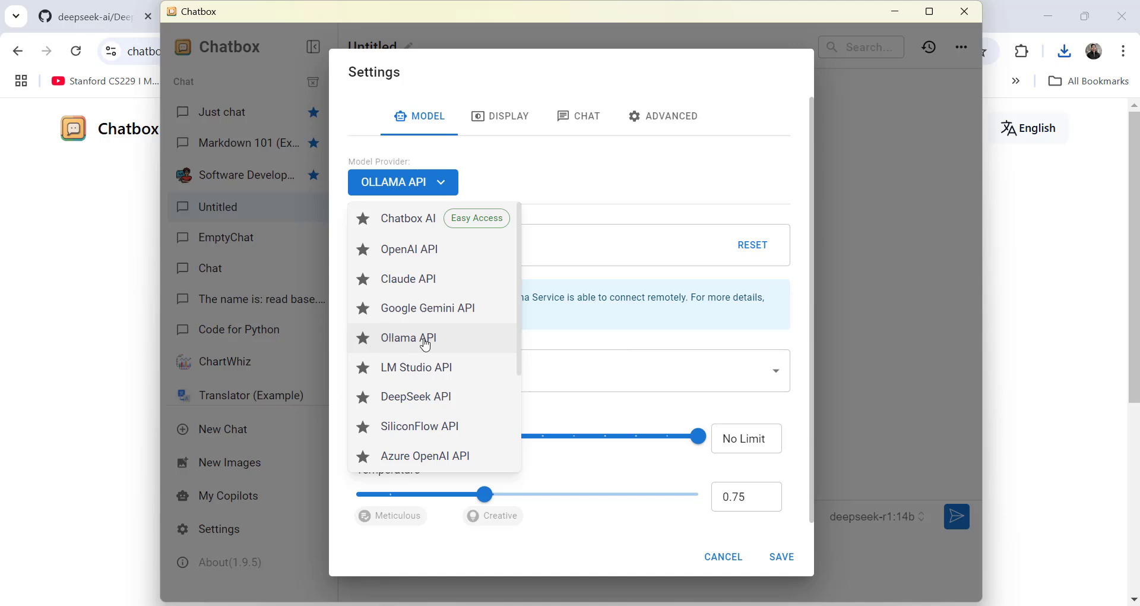
left_click(385, 340)
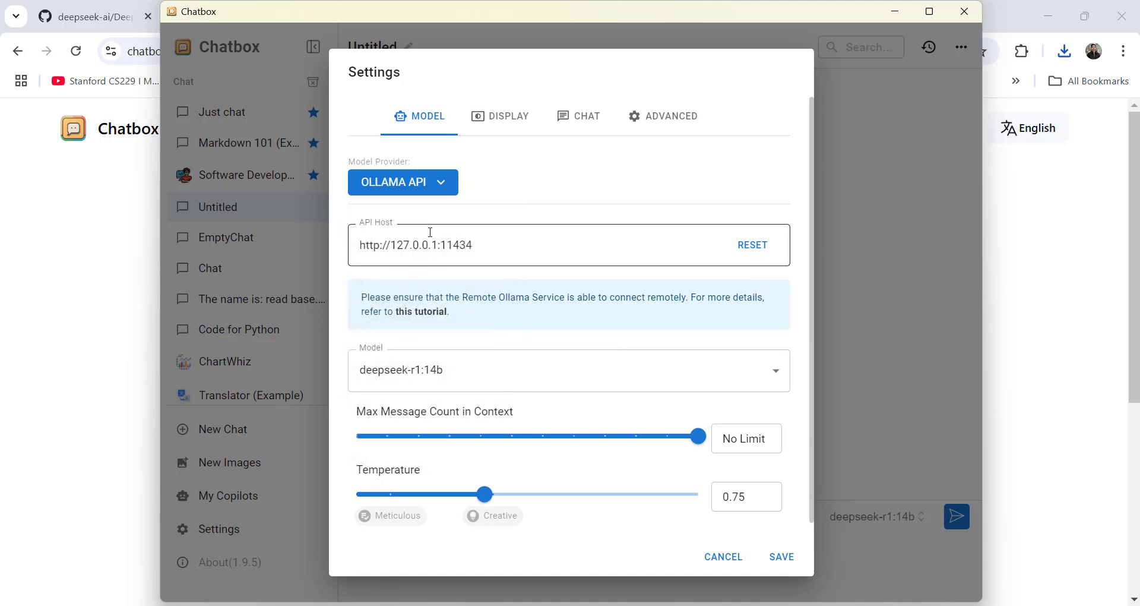
left_click(422, 381)
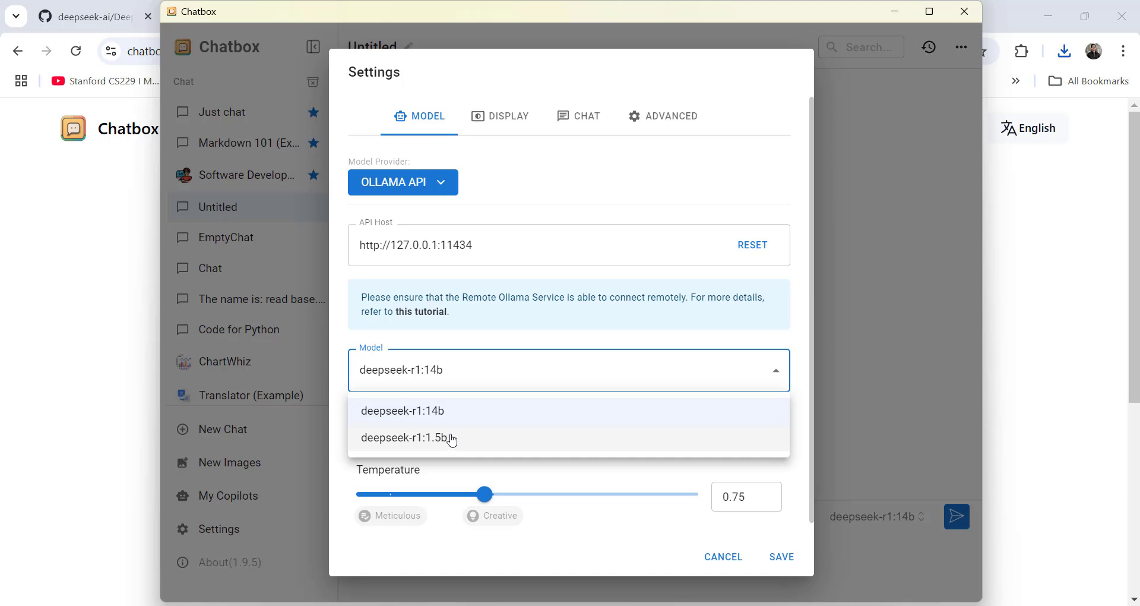
left_click(428, 444)
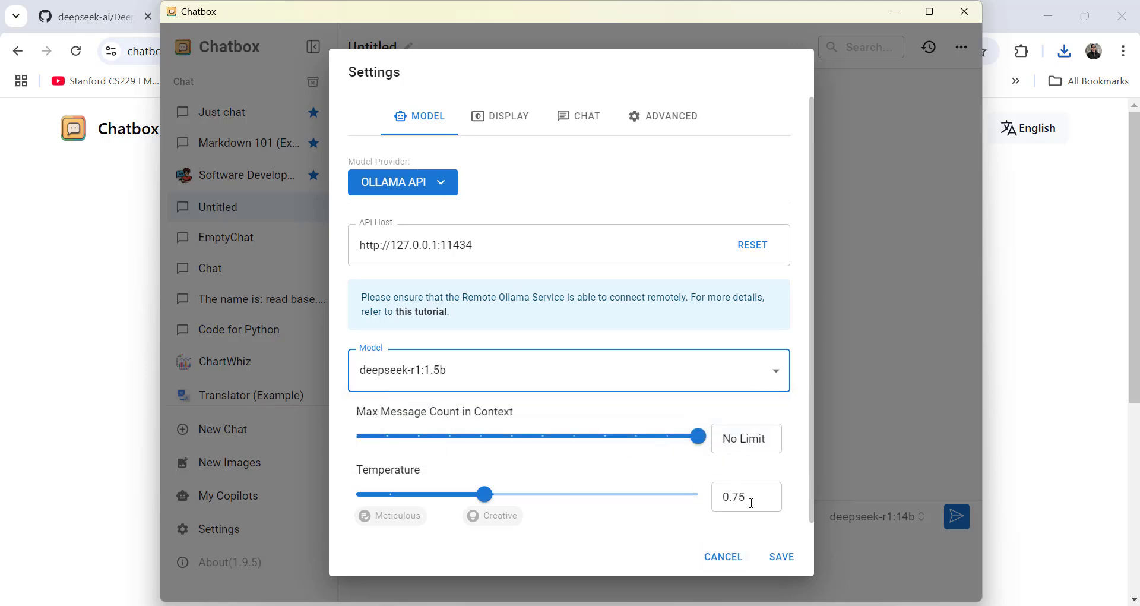
left_click(782, 557)
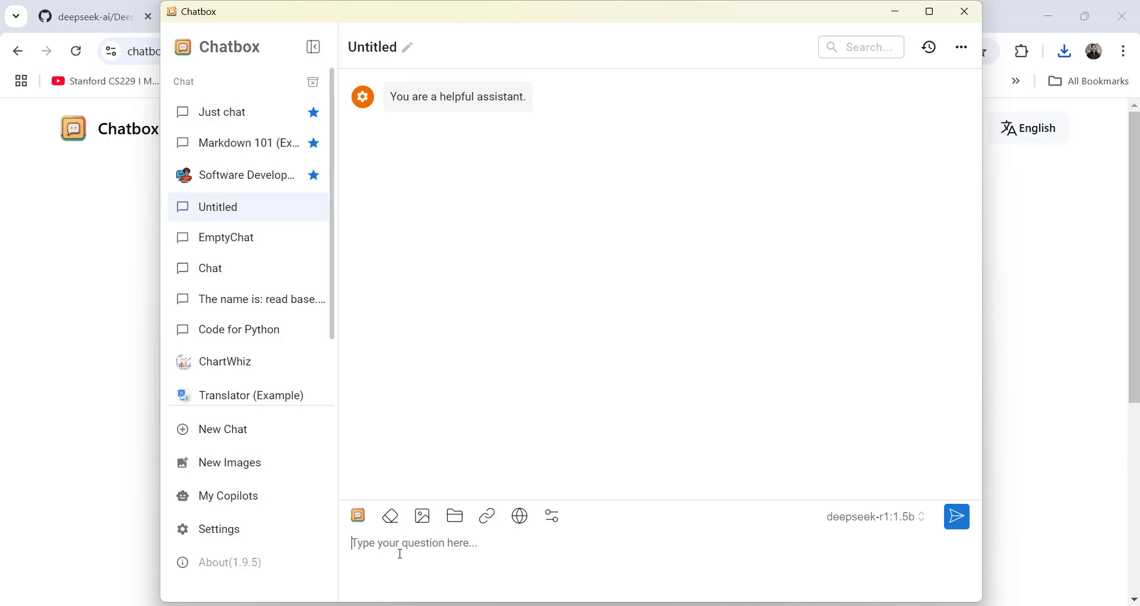
- Ask 'Hi please tell me about the python programming.' and scroll through the thinking block and answer
type("Hi")
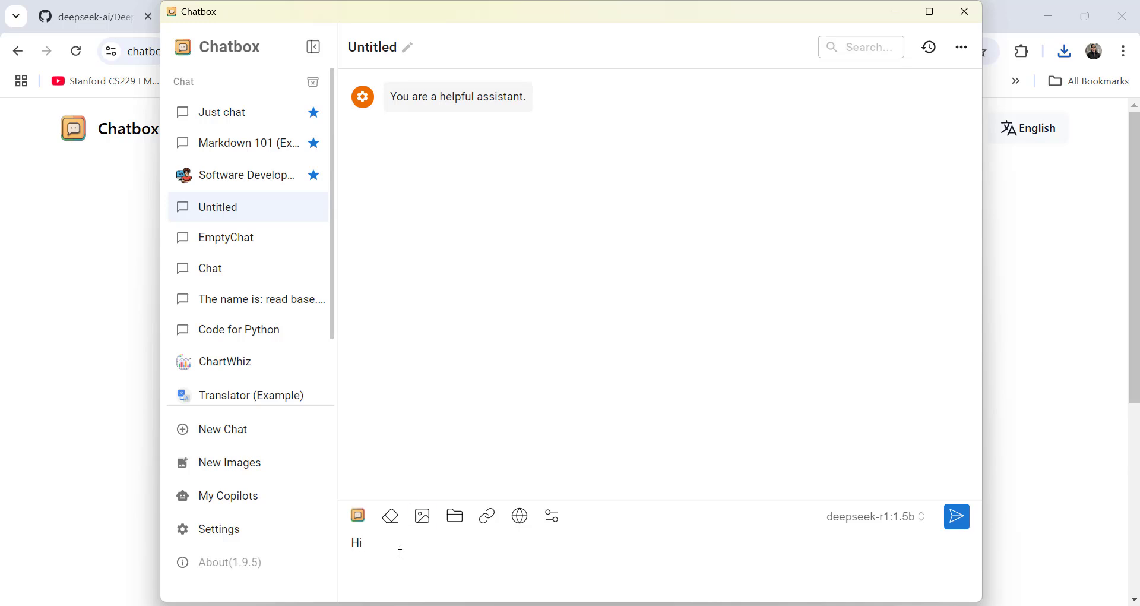
type(" please tell me about the python")
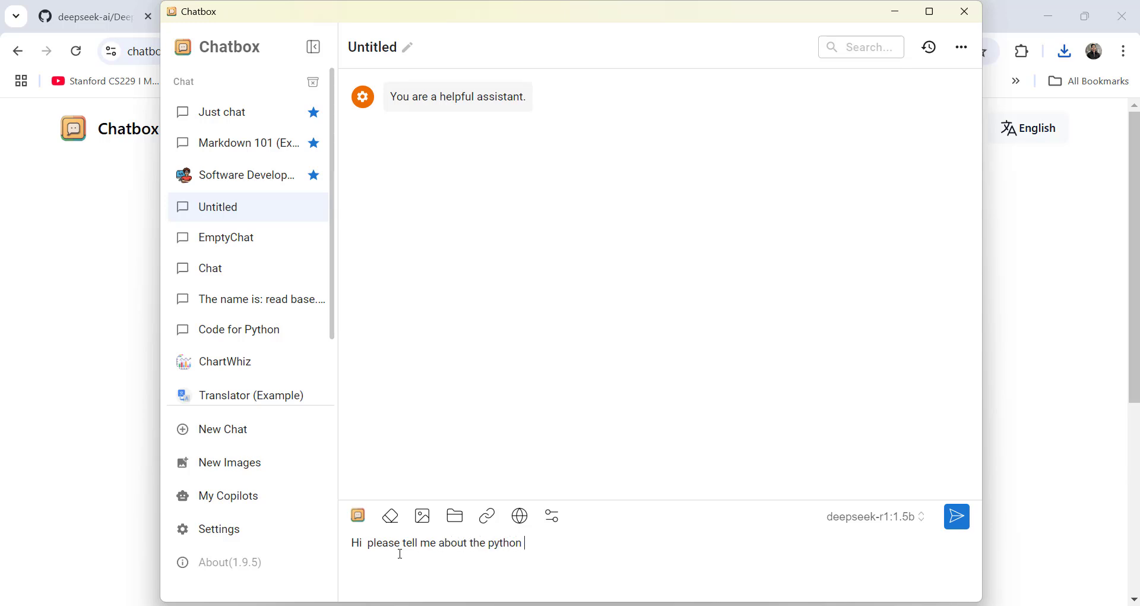
type(" programming.")
key("Return")
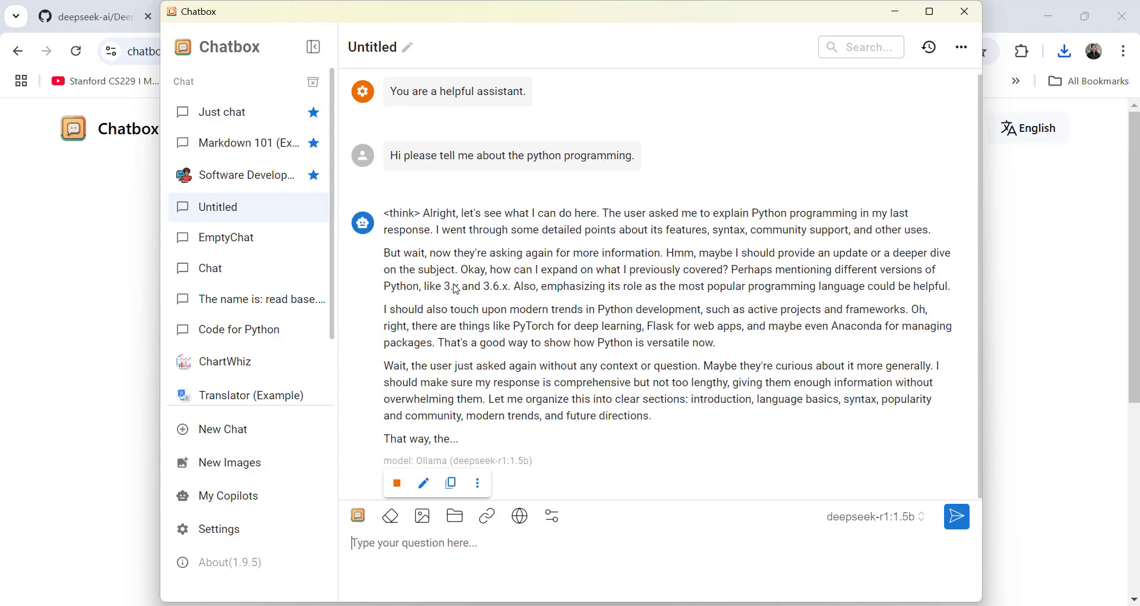
scroll(509, 300, "up", 5)
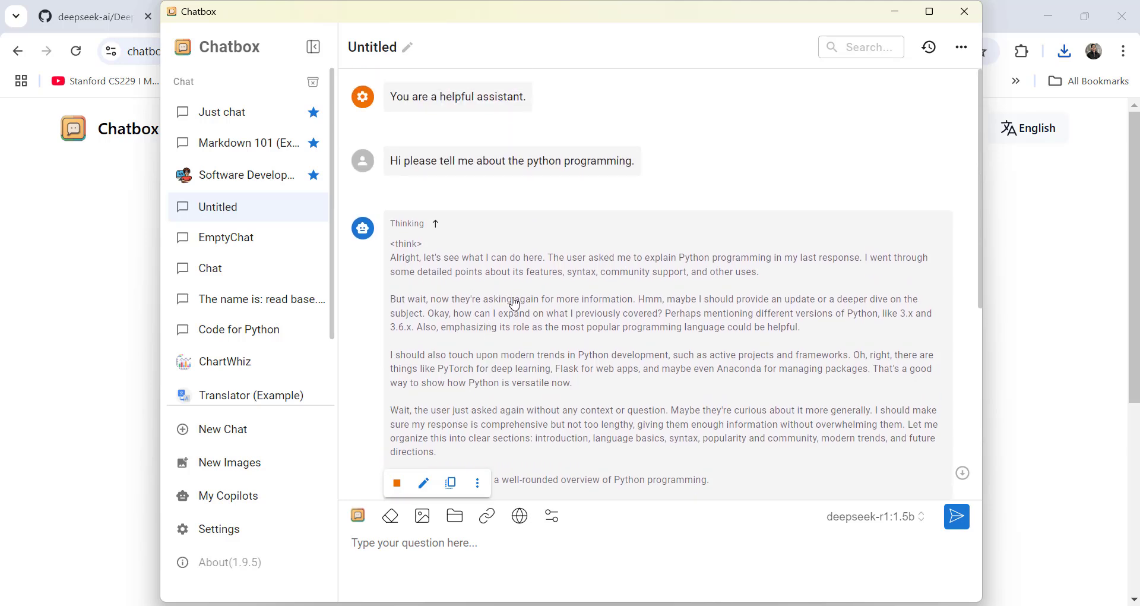
scroll(514, 304, "down", 1)
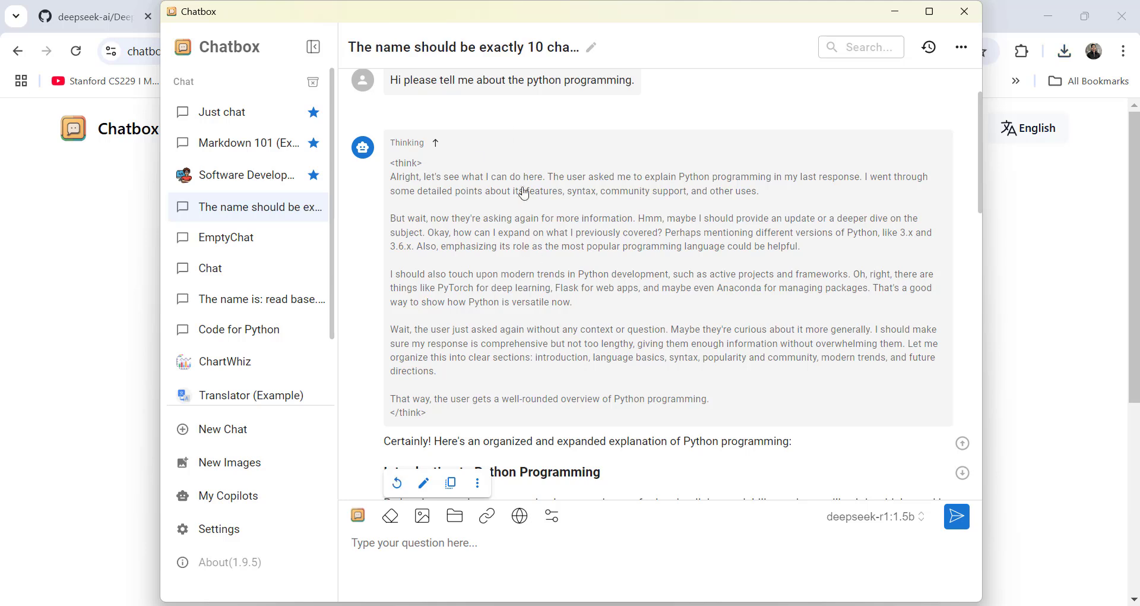
scroll(524, 172, "up", 1)
left_click_drag(391, 160, 653, 170)
left_click(655, 173)
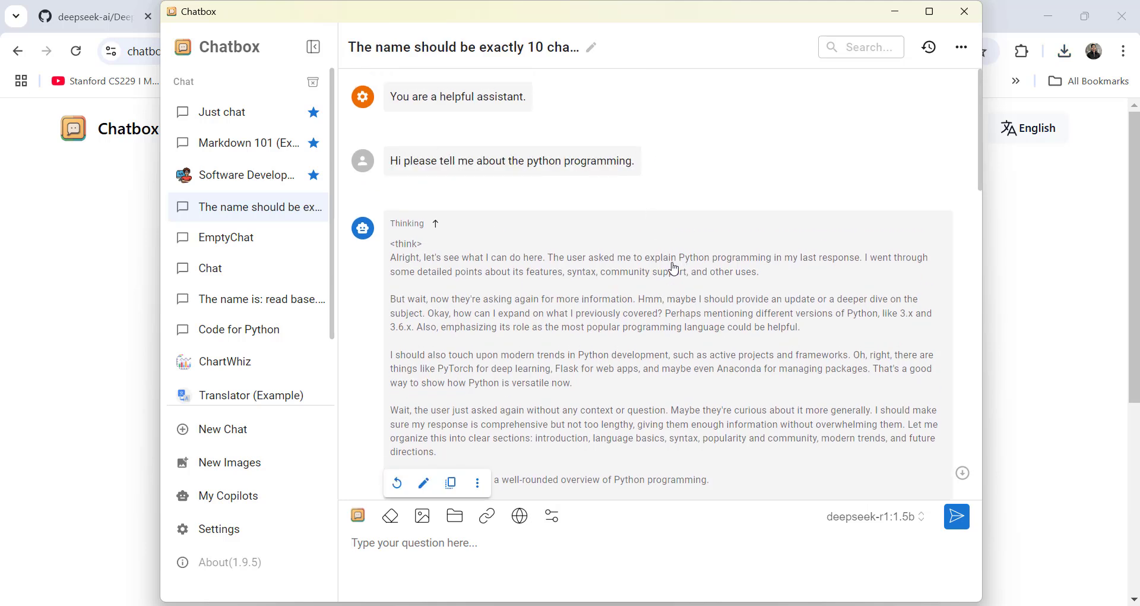
scroll(679, 280, "down", 5)
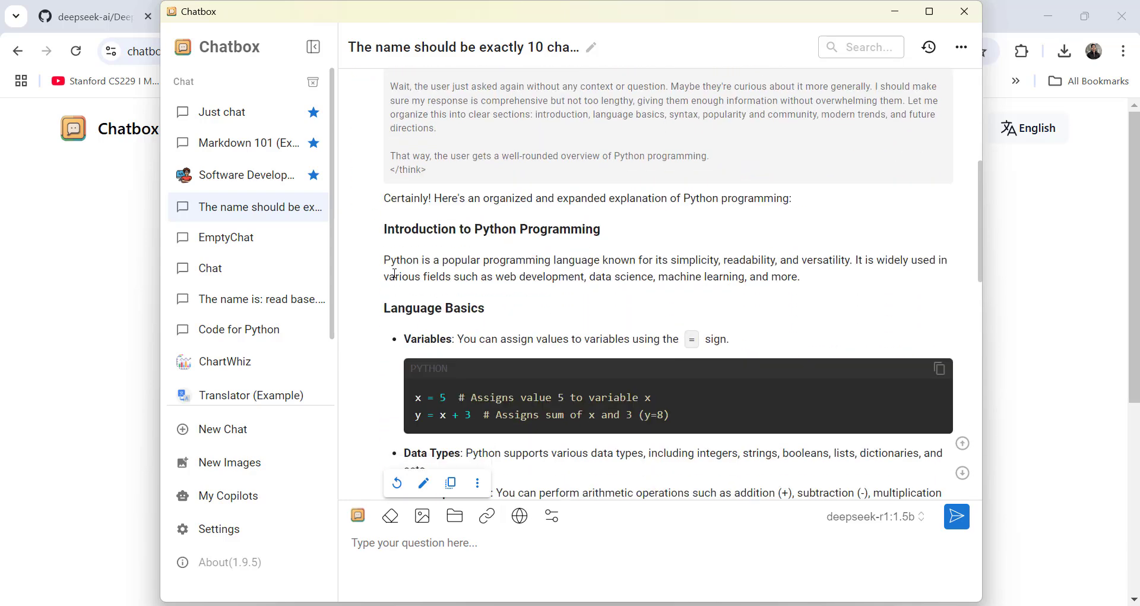
- Read through the rest of the Python answer, scrolling down toward its end
left_click_drag(378, 230, 626, 235)
left_click(613, 232)
scroll(711, 252, "down", 7)
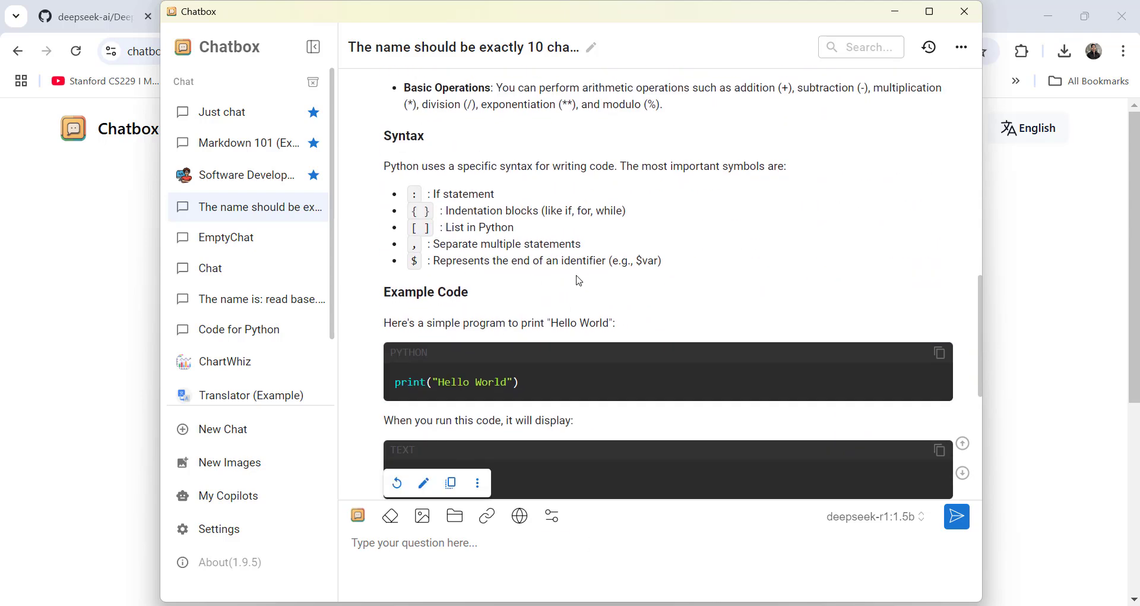
scroll(579, 281, "down", 6)
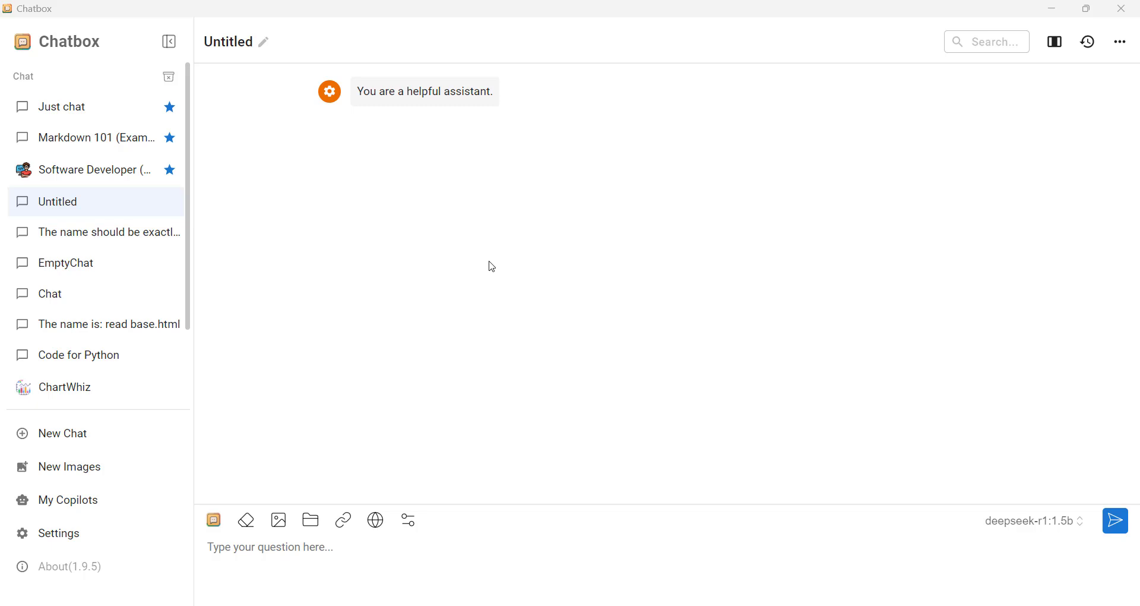
- From the attach-file picker, open 3439726.pdf in Downloads with Microsoft Edge
left_click(312, 523)
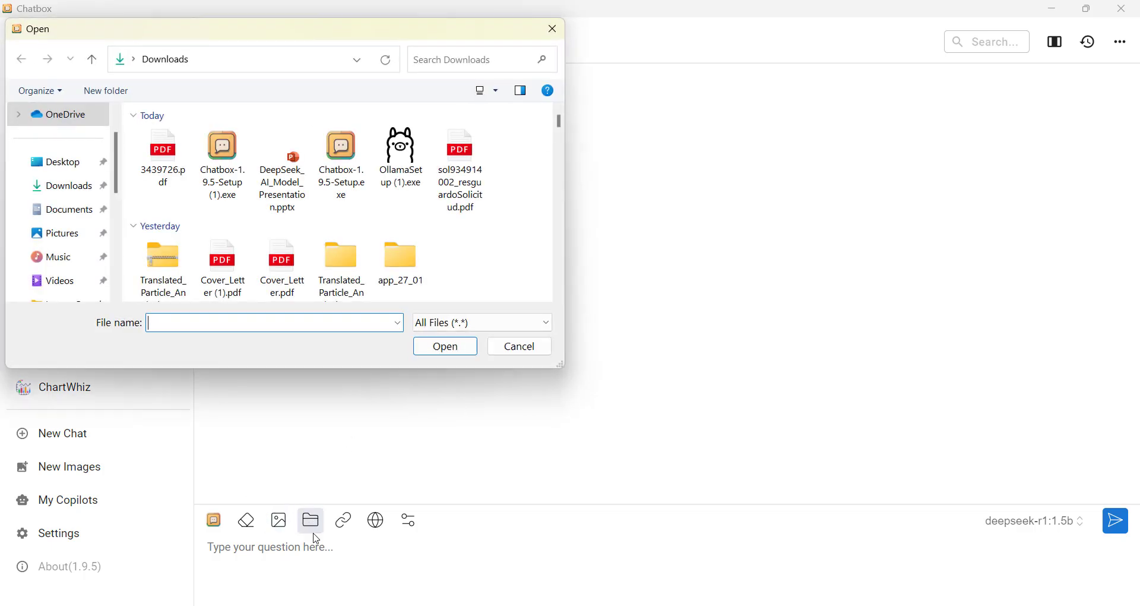
left_click(164, 156)
right_click(189, 176)
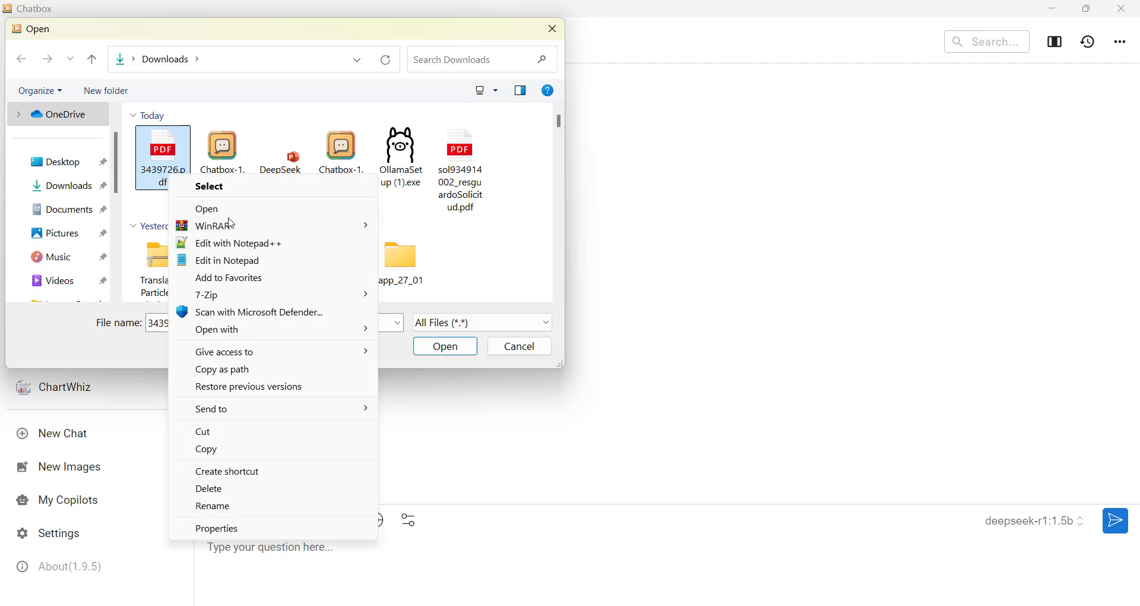
left_click(230, 211)
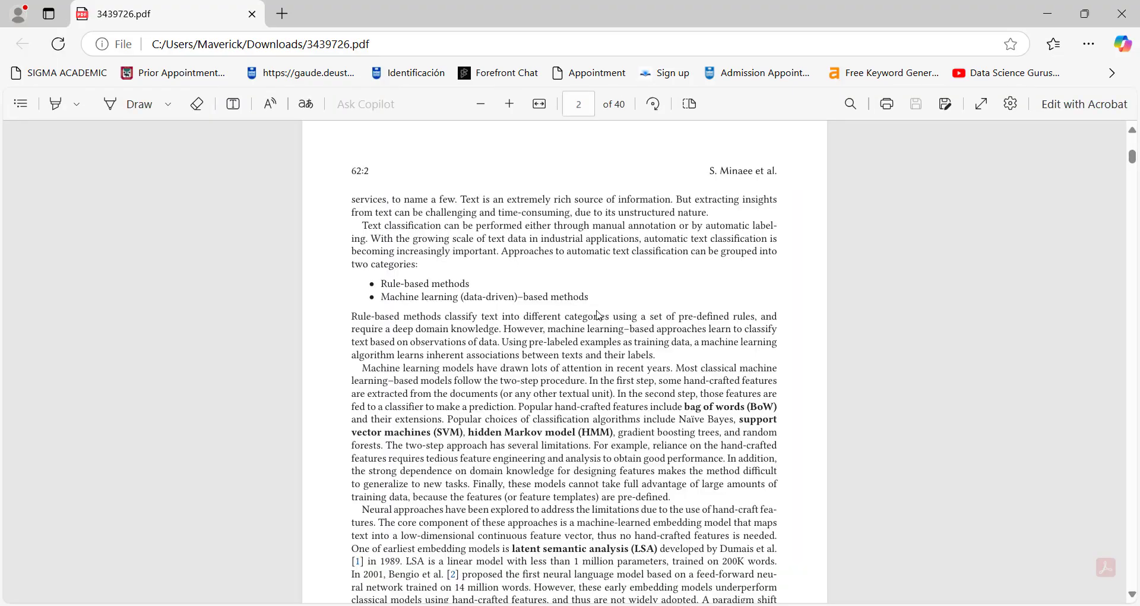
- Look over the title page of 'Deep Learning–based Text Classification: A Comprehensive Review' and move to page 2
scroll(1054, 277, "up", 10)
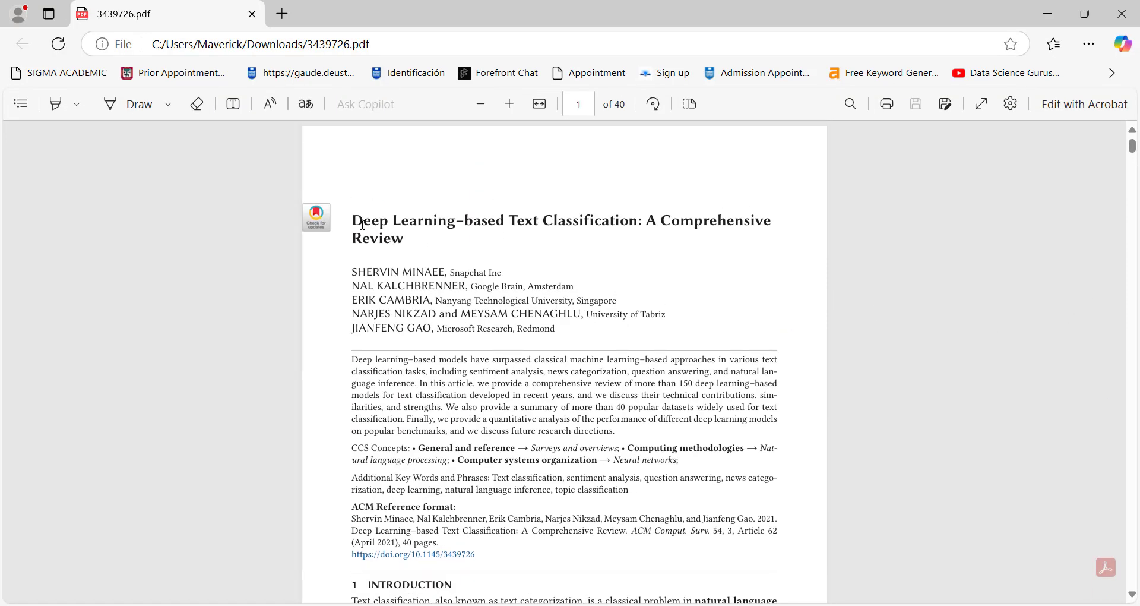
left_click_drag(360, 222, 438, 223)
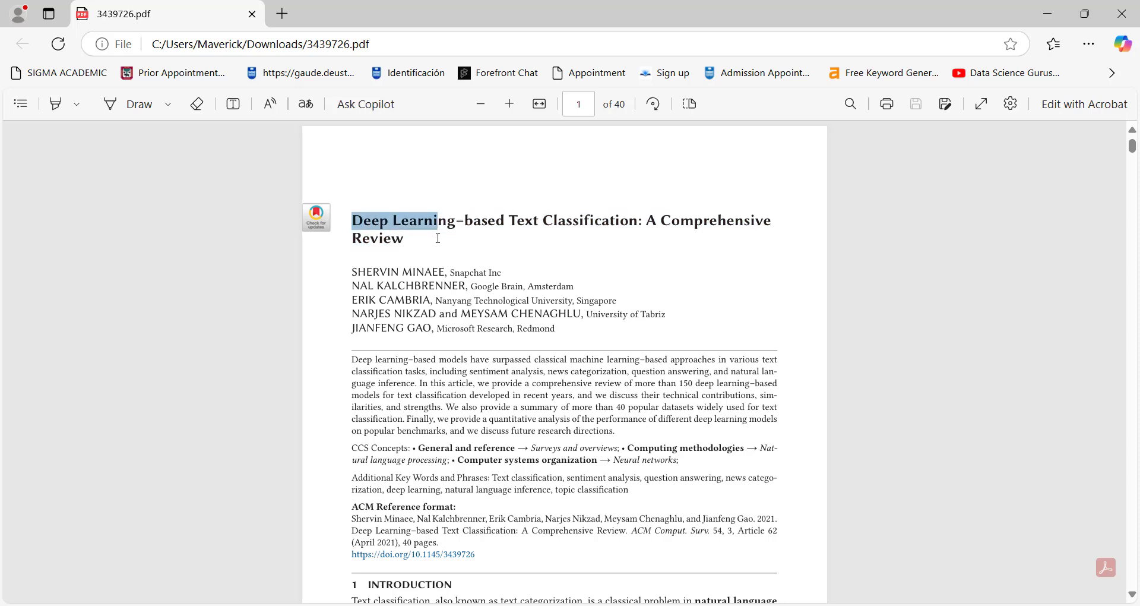
left_click(707, 219)
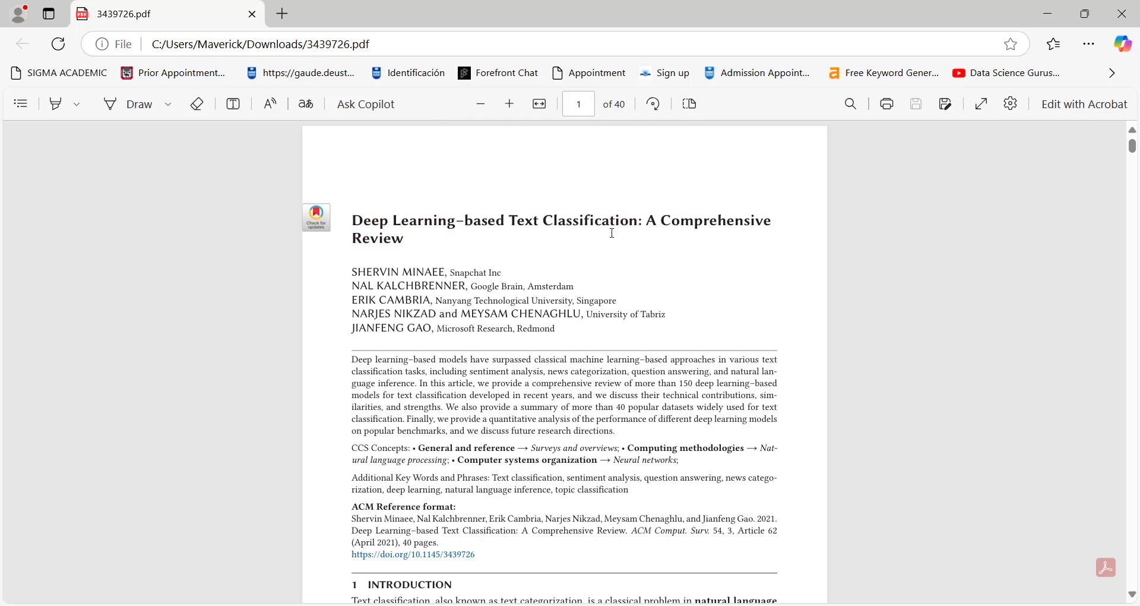
scroll(721, 332, "down", 8)
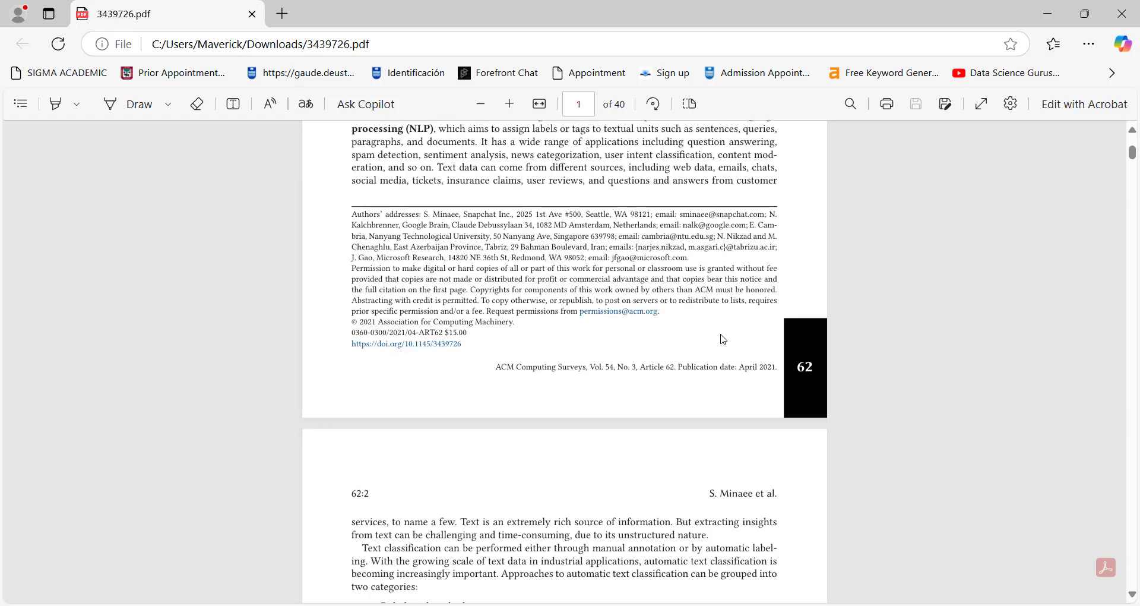
scroll(438, 345, "up", 2)
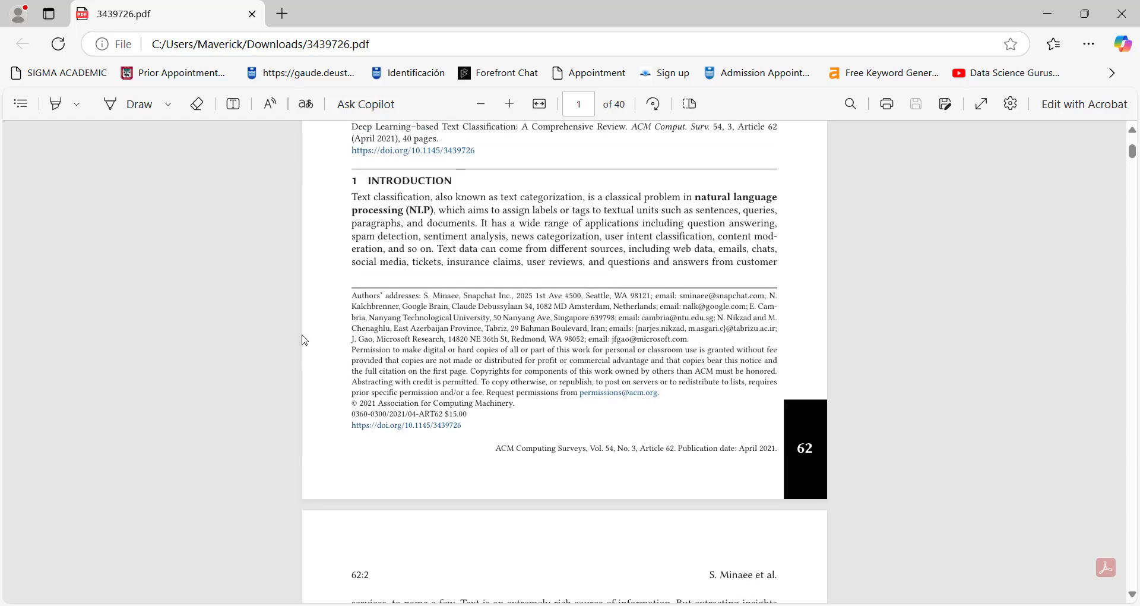
scroll(299, 349, "down", 6)
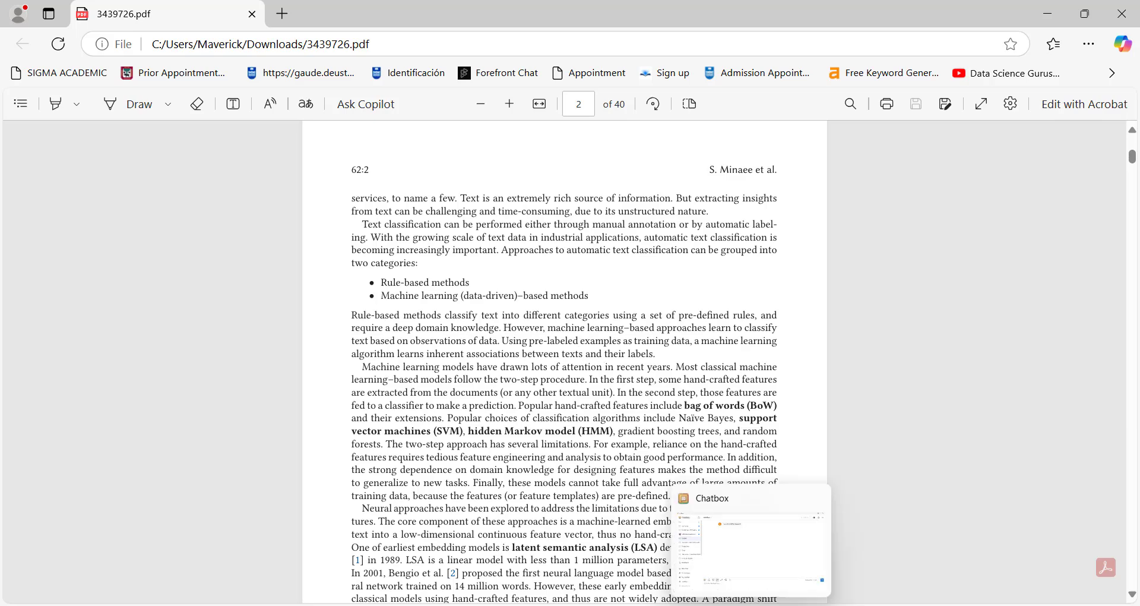
- Return to Chatbox's file picker after previewing 3439726.pdf in the browser once more
left_click(743, 538)
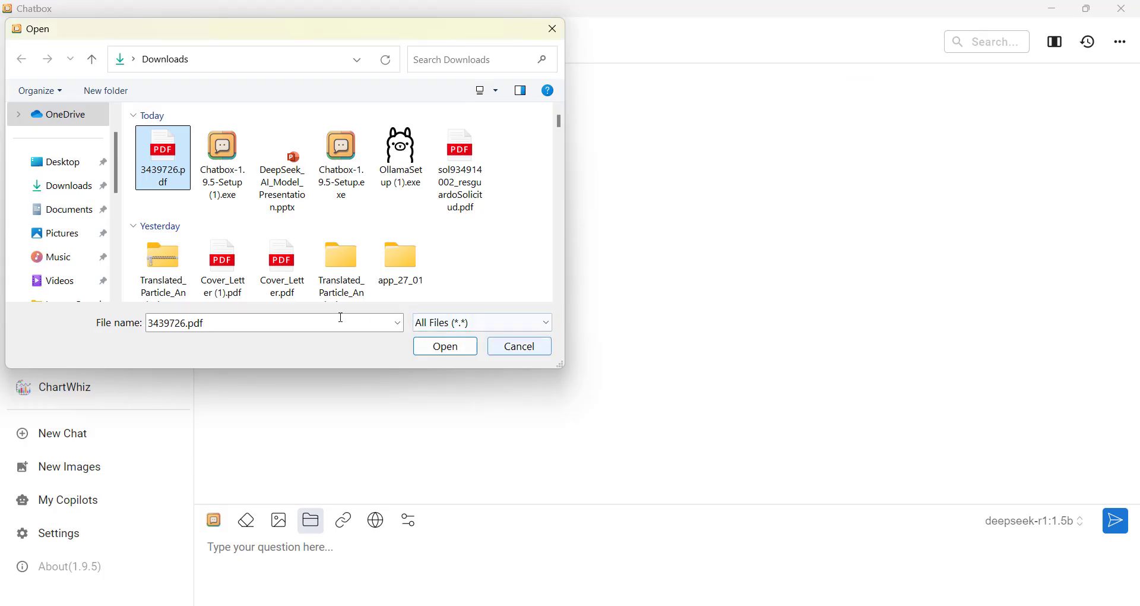
right_click(160, 159)
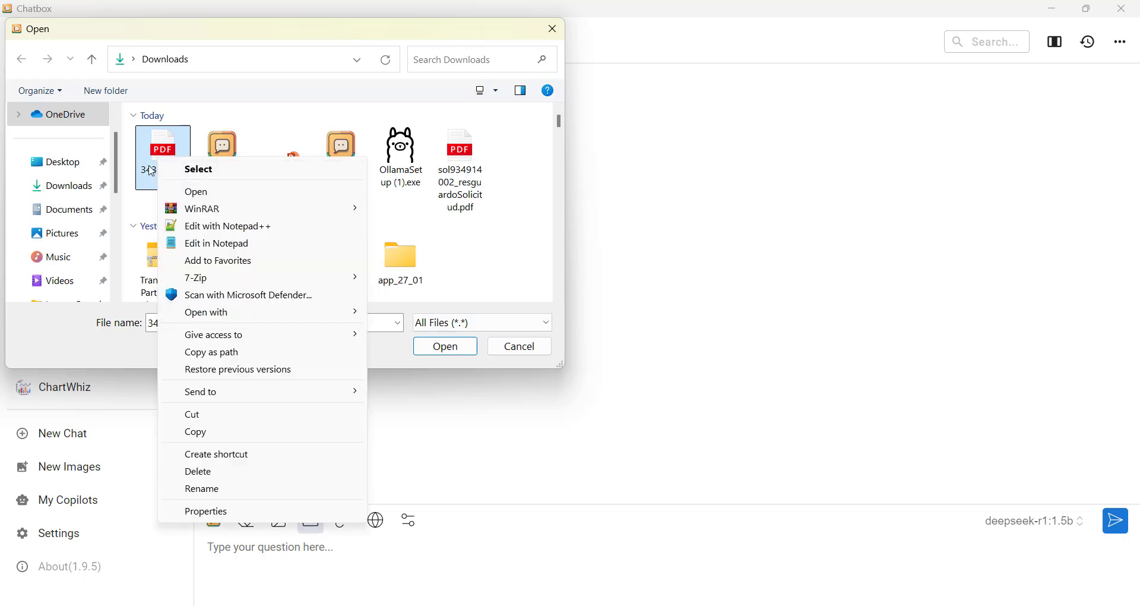
left_click(150, 165)
right_click(163, 151)
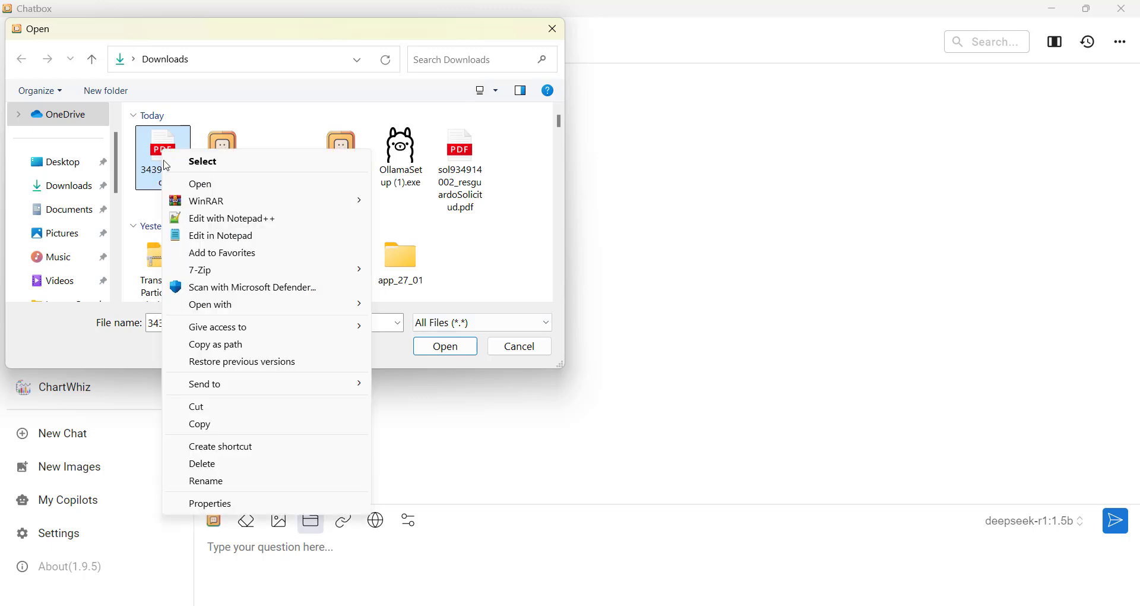
left_click(188, 186)
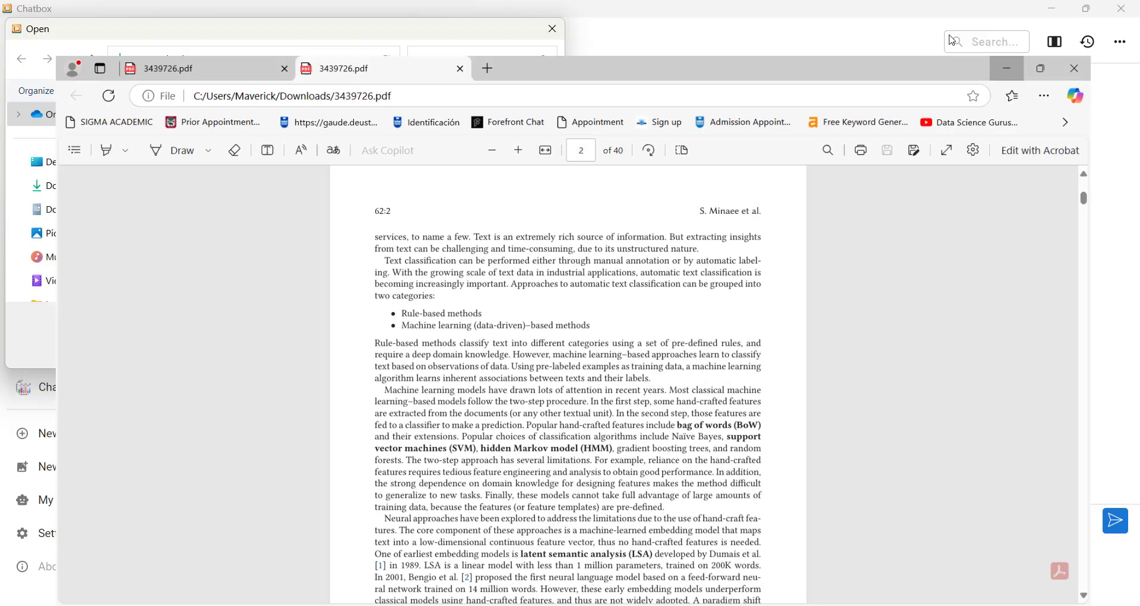
left_click(952, 40)
- Attach 3439726.pdf and send it with the message 'Please read this document'
double_click(163, 177)
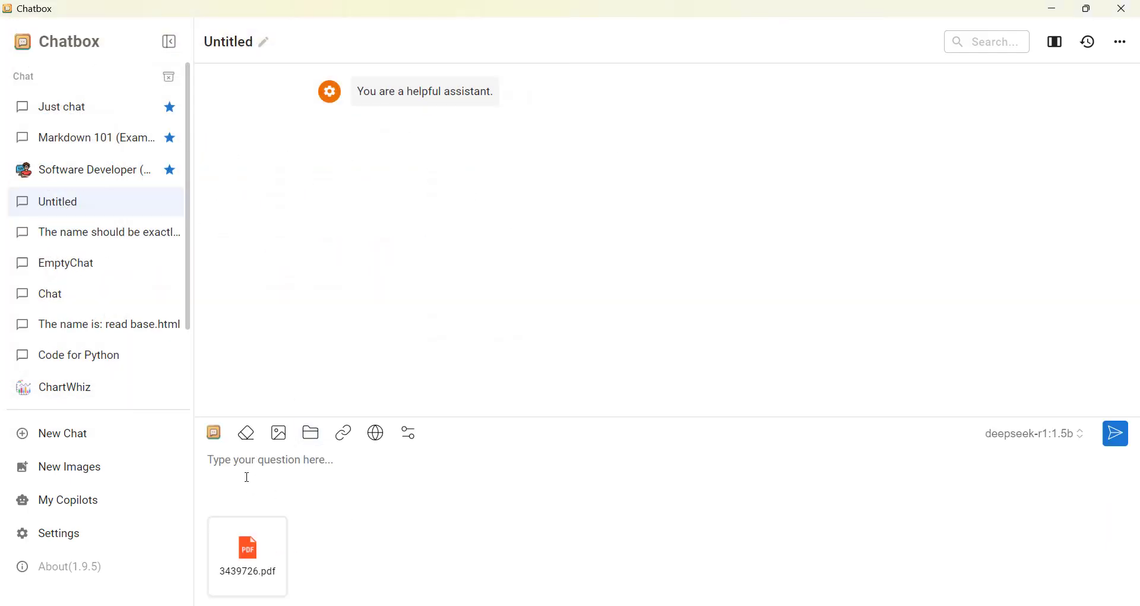
type("Please ra")
key("BackSpace")
type("ead this document and")
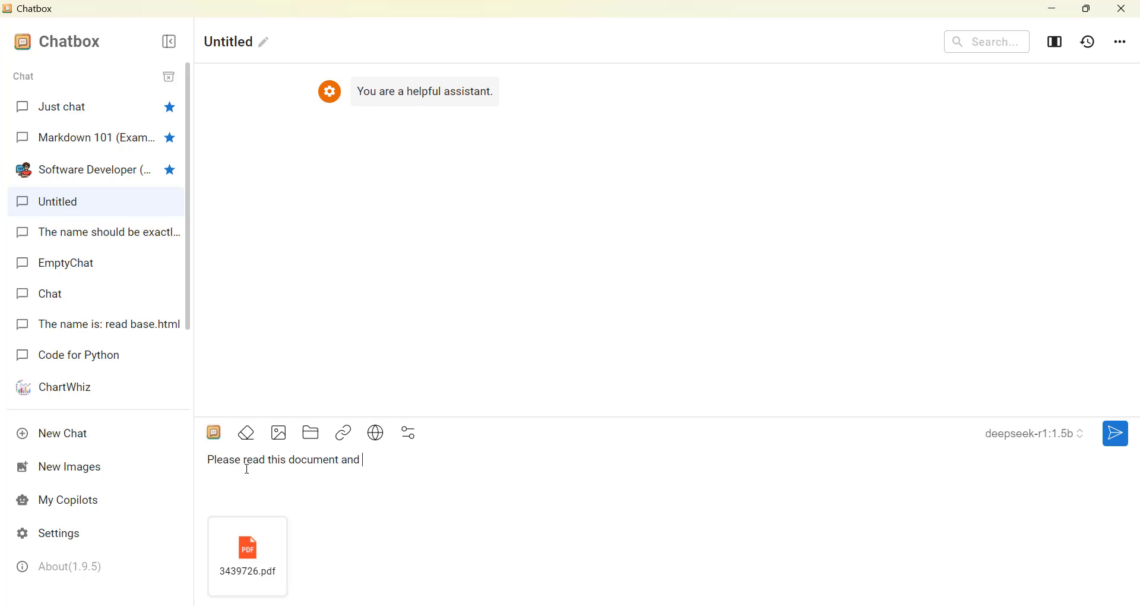
key("BackSpace")
key("BackSpace")
key("BackSpace")
key("BackSpace")
key("BackSpace")
key("Return")
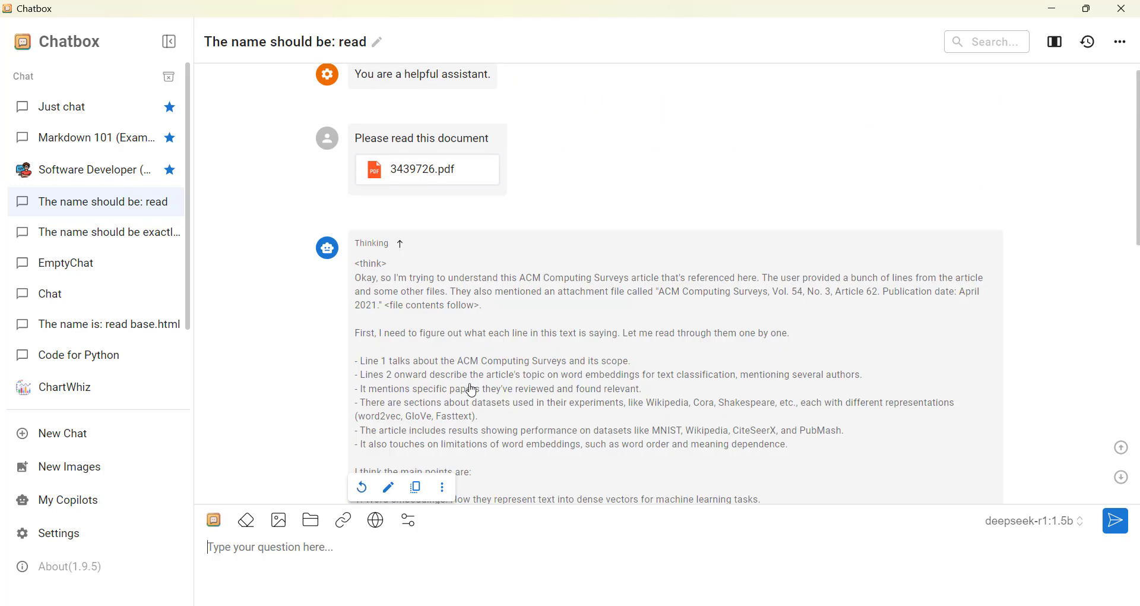
- Read through deepseek-r1:1.5b's summary of the word-embeddings survey, then bring up the available-models list
scroll(533, 341, "down", 1)
scroll(533, 342, "down", 1)
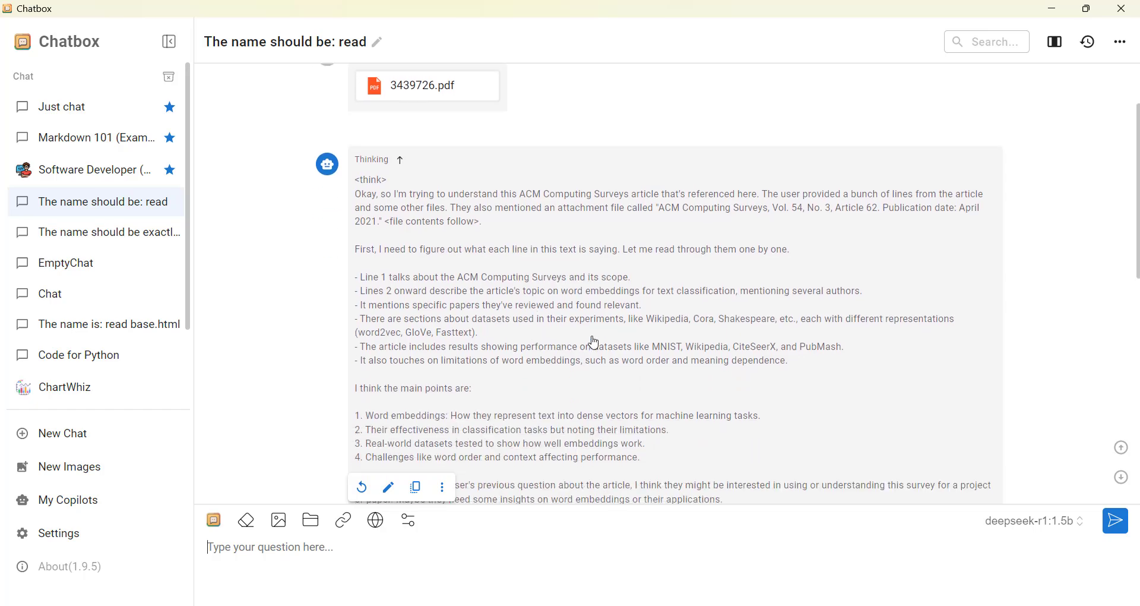
scroll(551, 355, "down", 10)
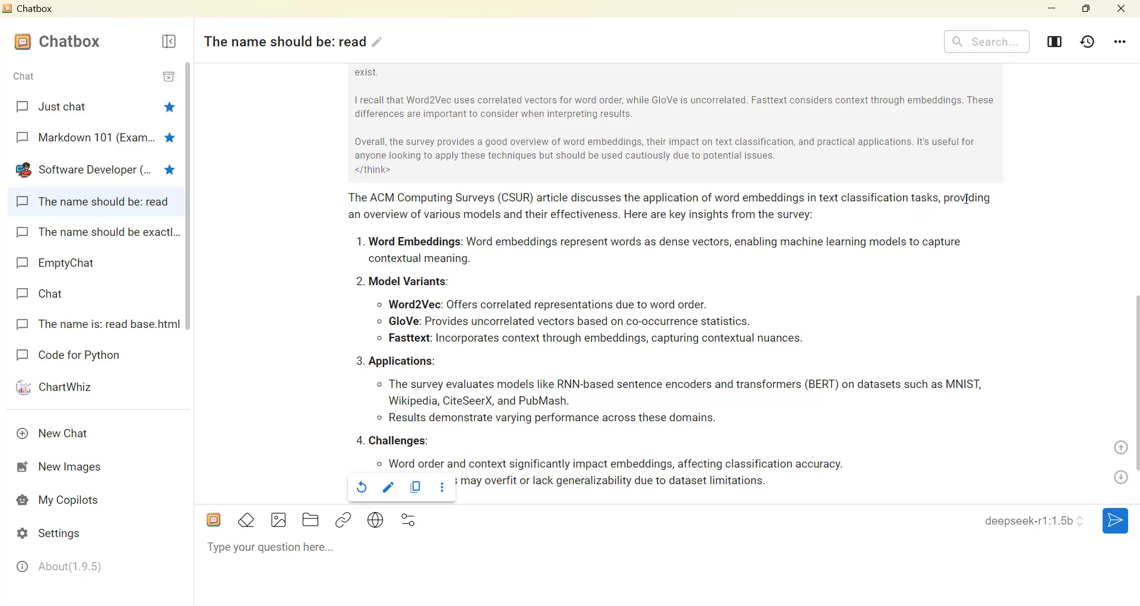
scroll(612, 329, "down", 2)
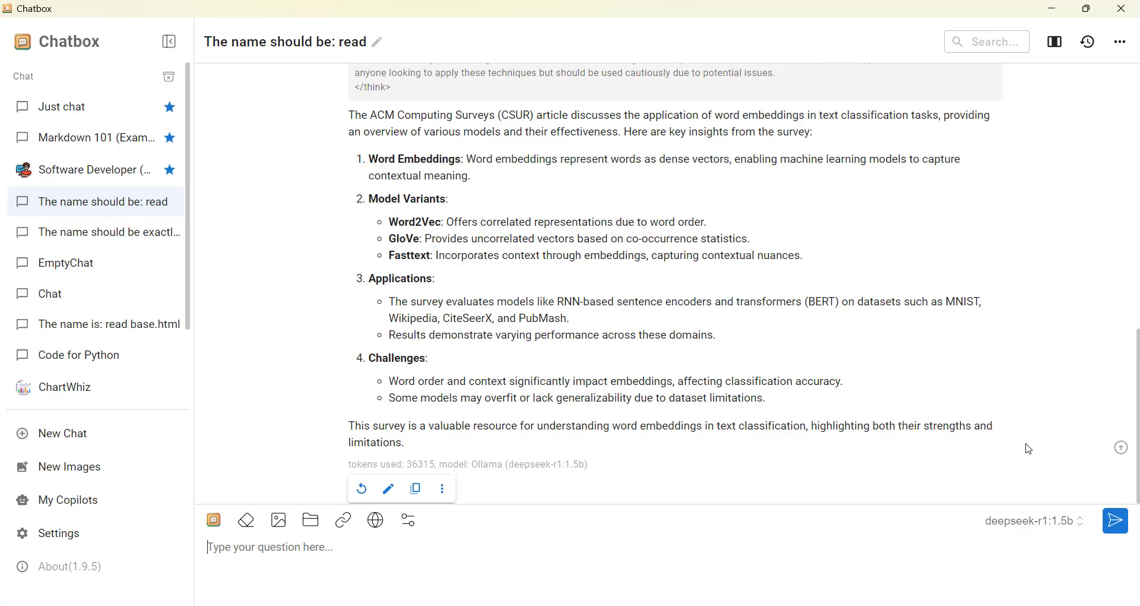
left_click(1047, 529)
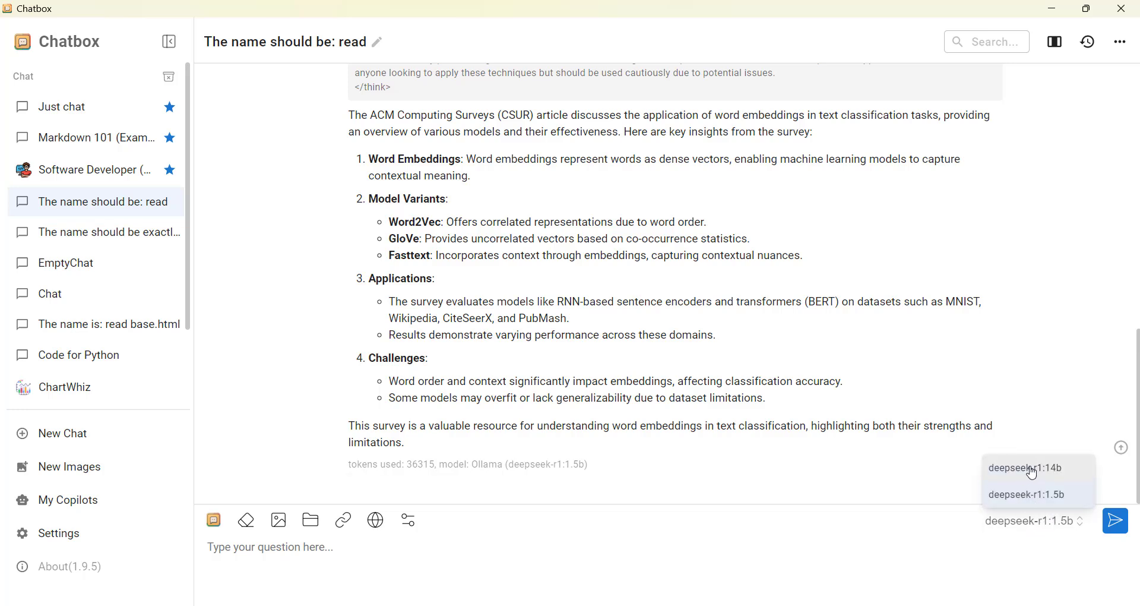